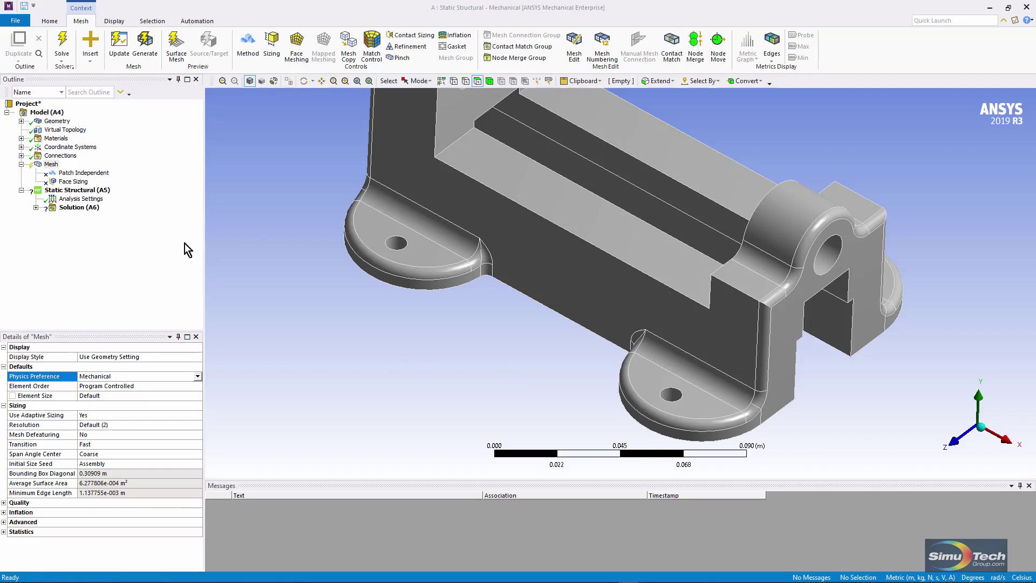
Open the Virtual Topology details and pick the vise base body using the Body filter.
{"action": "left_click", "coordinate": [21, 121]}
{"action": "left_click", "coordinate": [66, 130]}
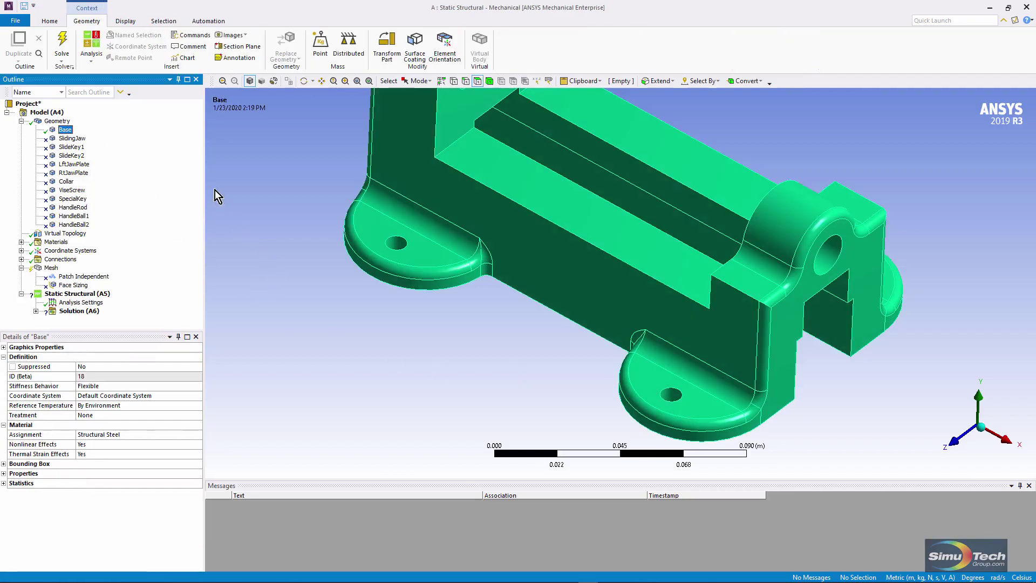
{"action": "left_click", "coordinate": [21, 121]}
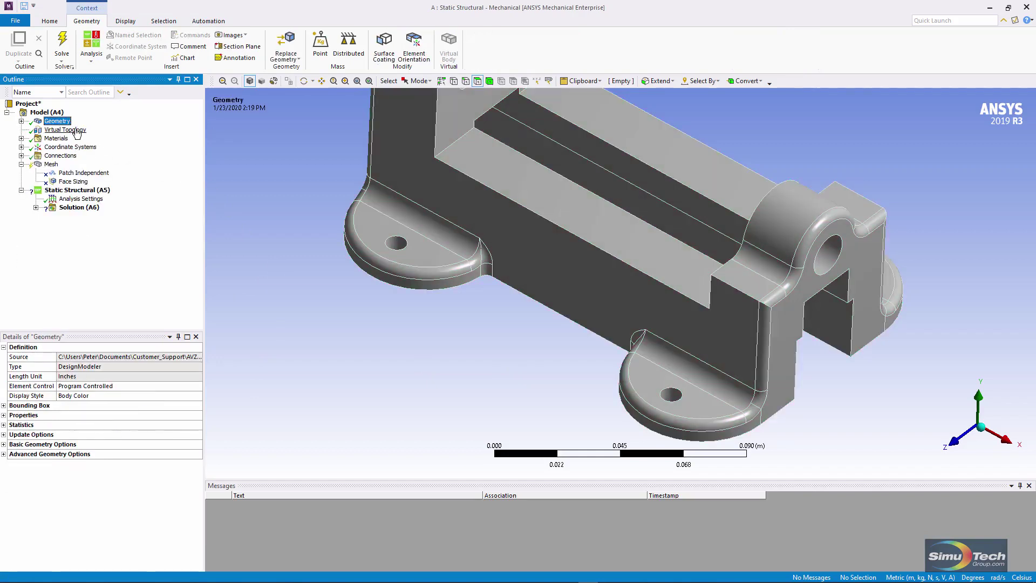
{"action": "left_click", "coordinate": [75, 131]}
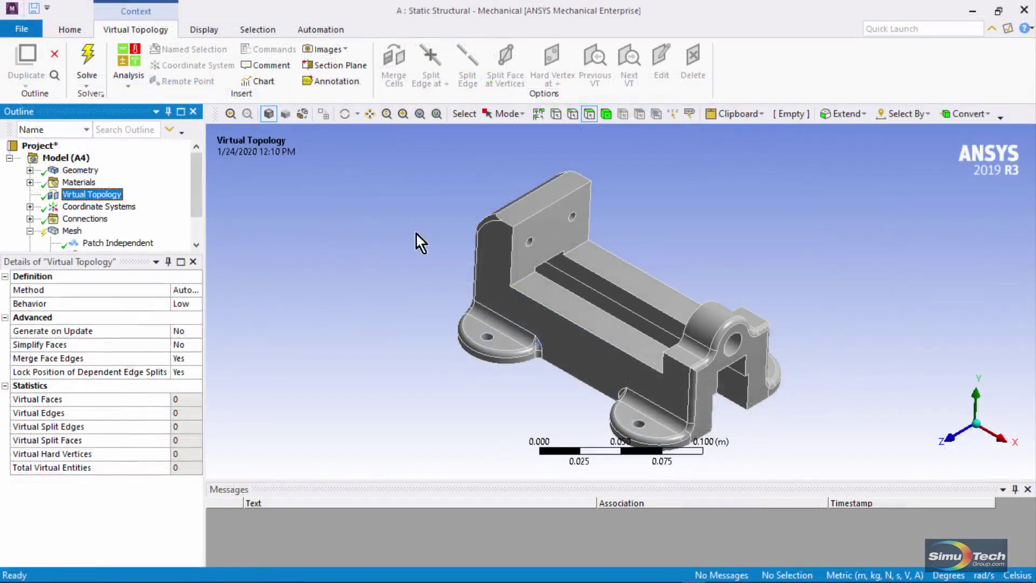
{"action": "left_click", "coordinate": [606, 113]}
{"action": "left_click", "coordinate": [538, 246]}
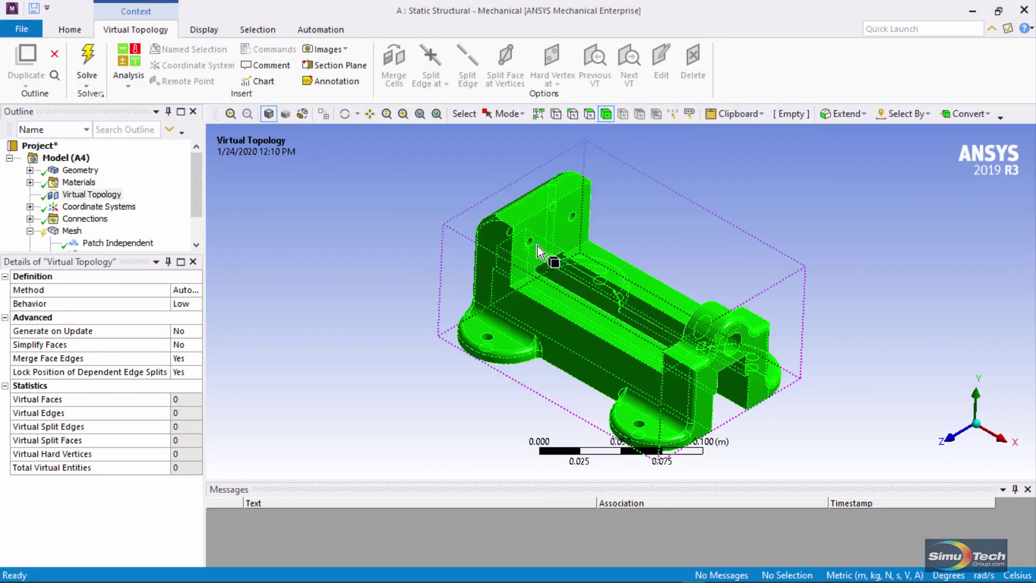
{"action": "right_click", "coordinate": [103, 196]}
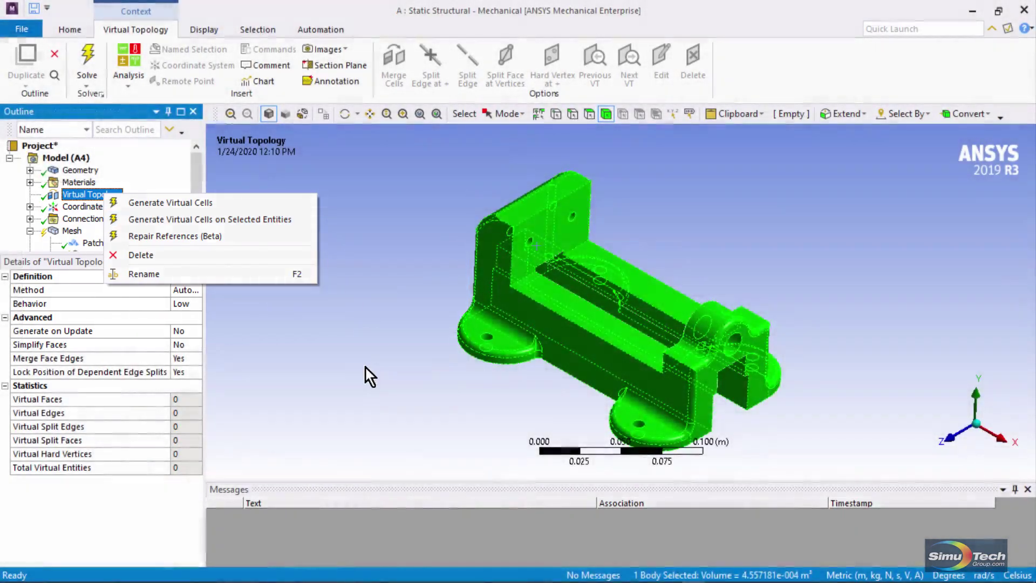
{"action": "left_click", "coordinate": [365, 366]}
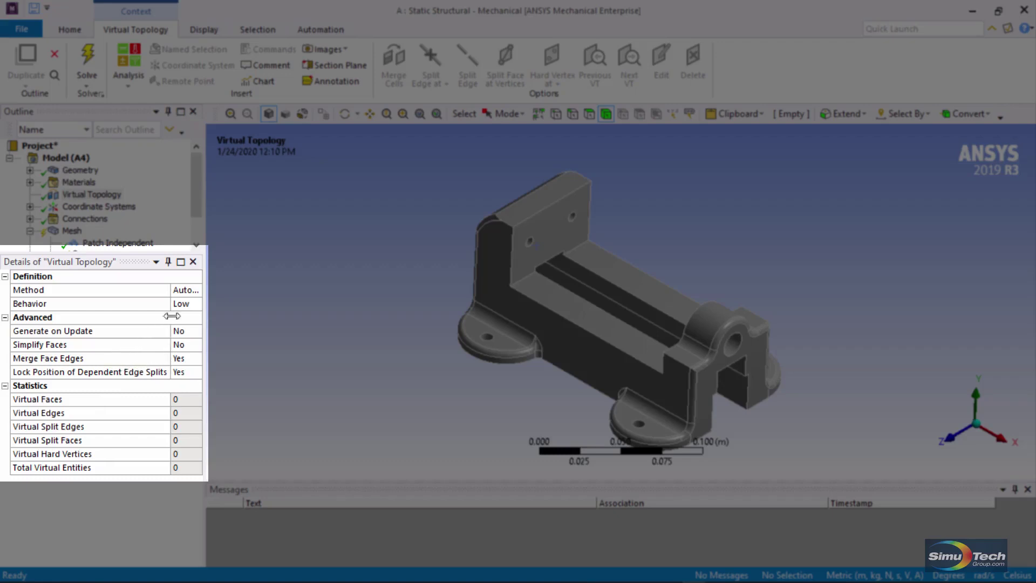
Review the Low/Medium/High Behavior options, keep Low, and select the Mesh object.
{"action": "left_click", "coordinate": [192, 304]}
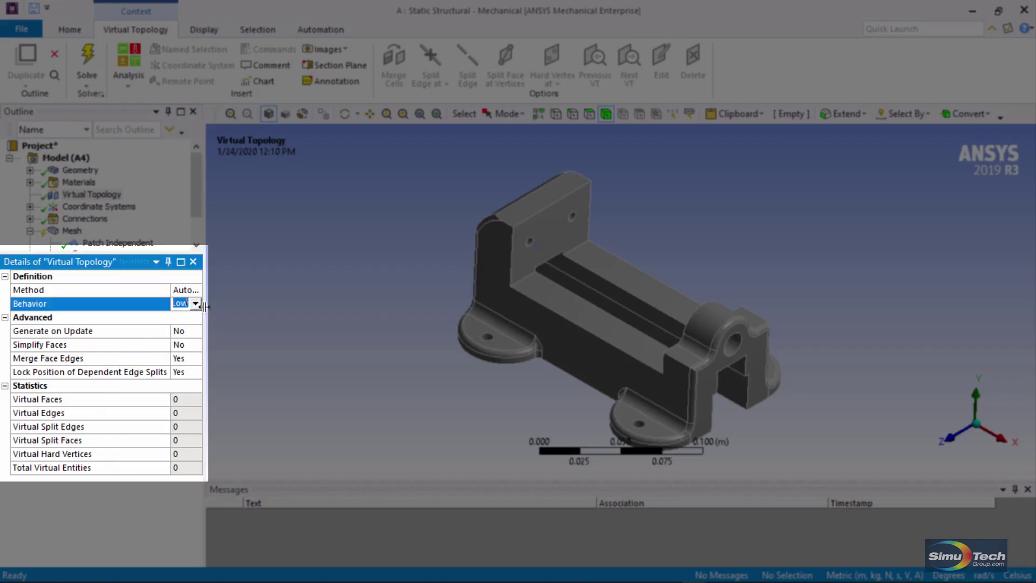
{"action": "left_click", "coordinate": [195, 302]}
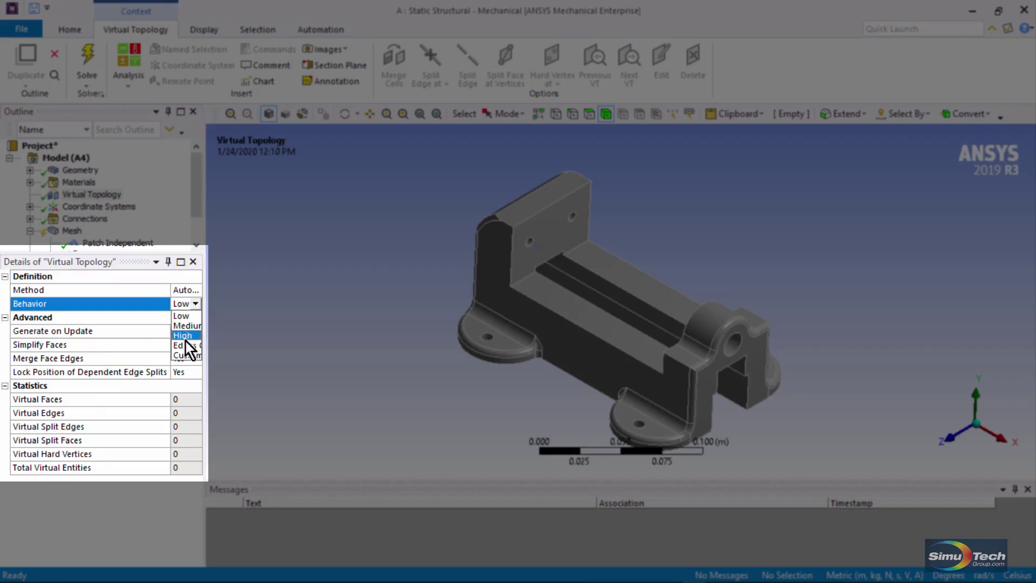
{"action": "left_click", "coordinate": [252, 336]}
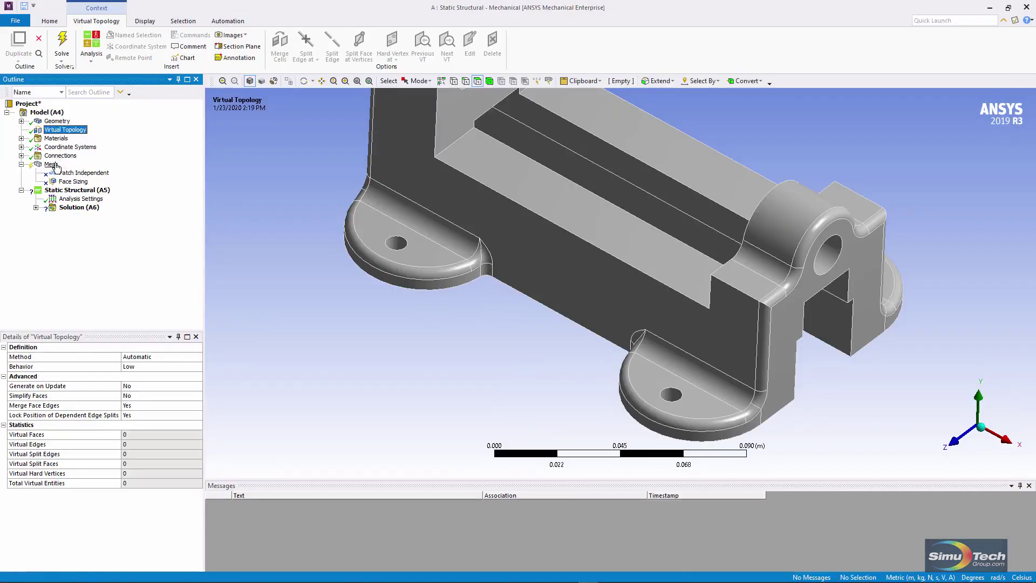
{"action": "left_click", "coordinate": [52, 164]}
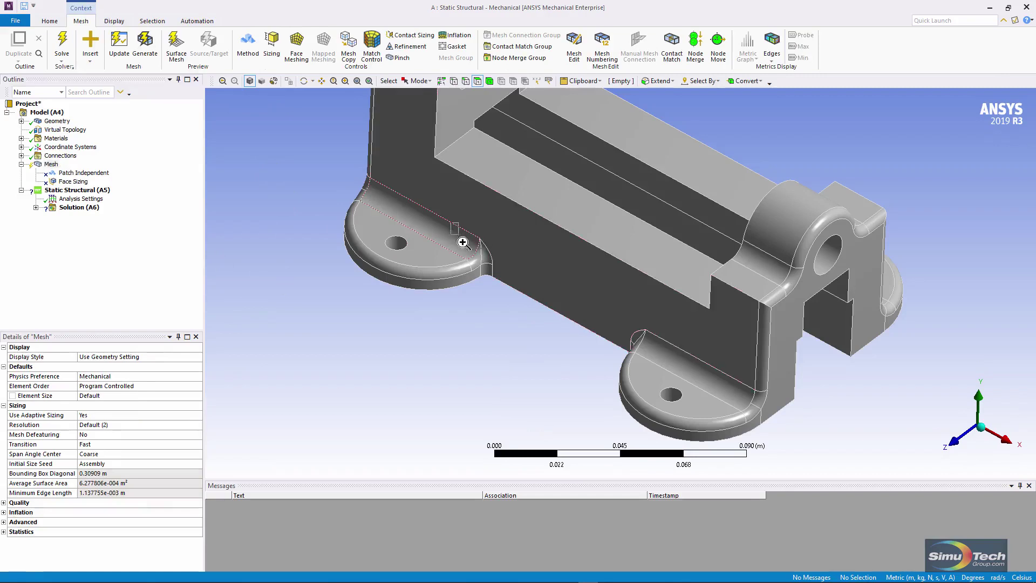
Box-zoom onto the foot fillet, fit the part, then box-zoom onto the left mounting foot.
{"action": "left_click_drag", "start_coordinate": [465, 245], "coordinate": [515, 295]}
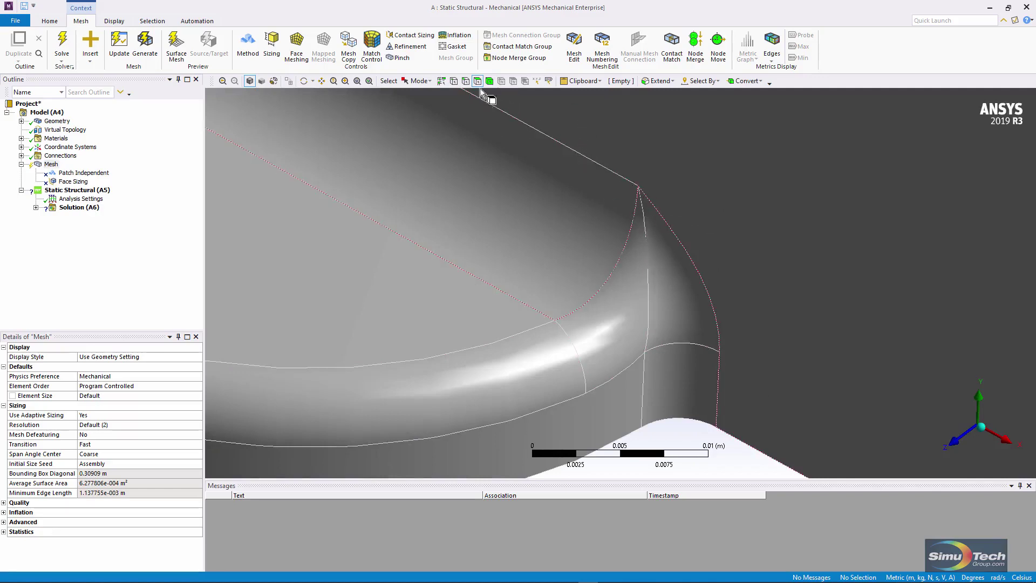
{"action": "left_click", "coordinate": [357, 81]}
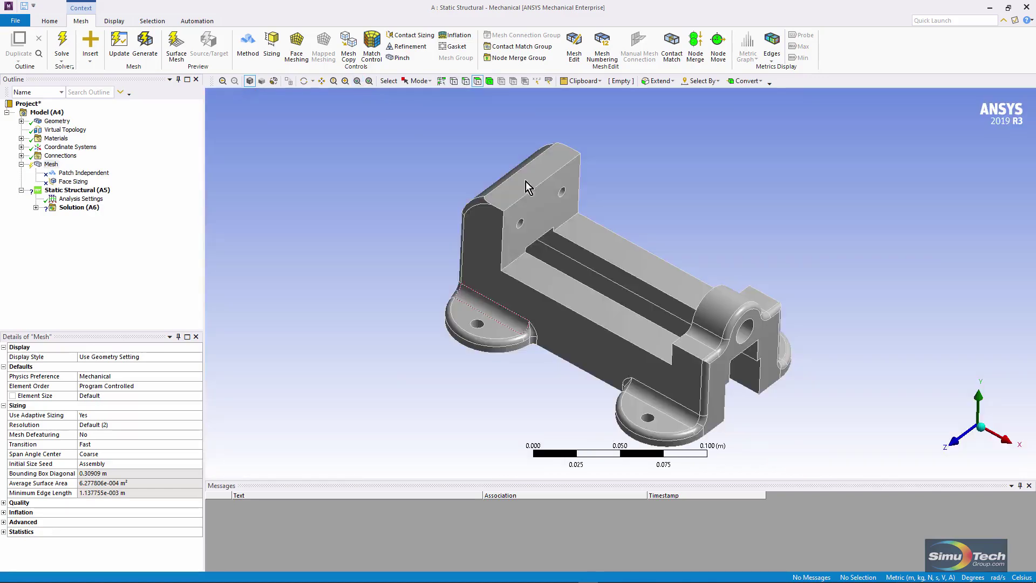
{"action": "left_click_drag", "start_coordinate": [443, 247], "coordinate": [624, 374]}
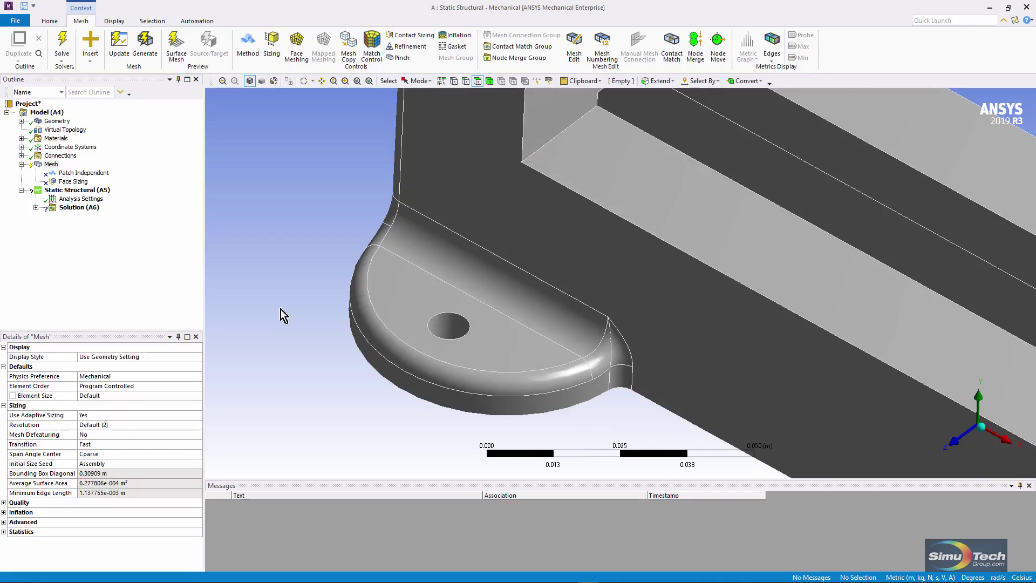
Enlarge the Mesh details and set Mesh Defeaturing to Yes, leaving Defeature Size at Default.
{"action": "left_click", "coordinate": [53, 164]}
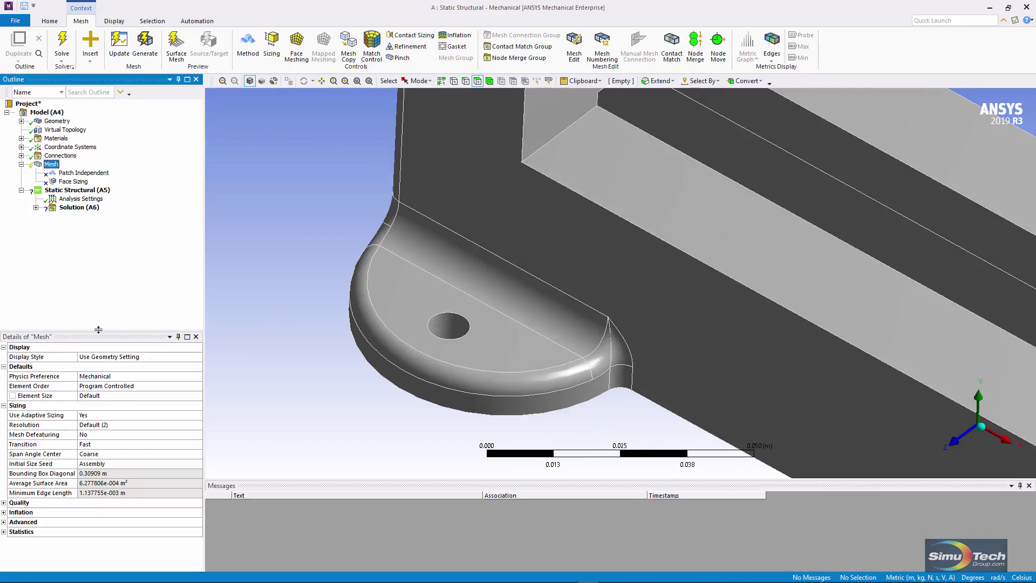
{"action": "left_click_drag", "start_coordinate": [102, 332], "coordinate": [102, 225]}
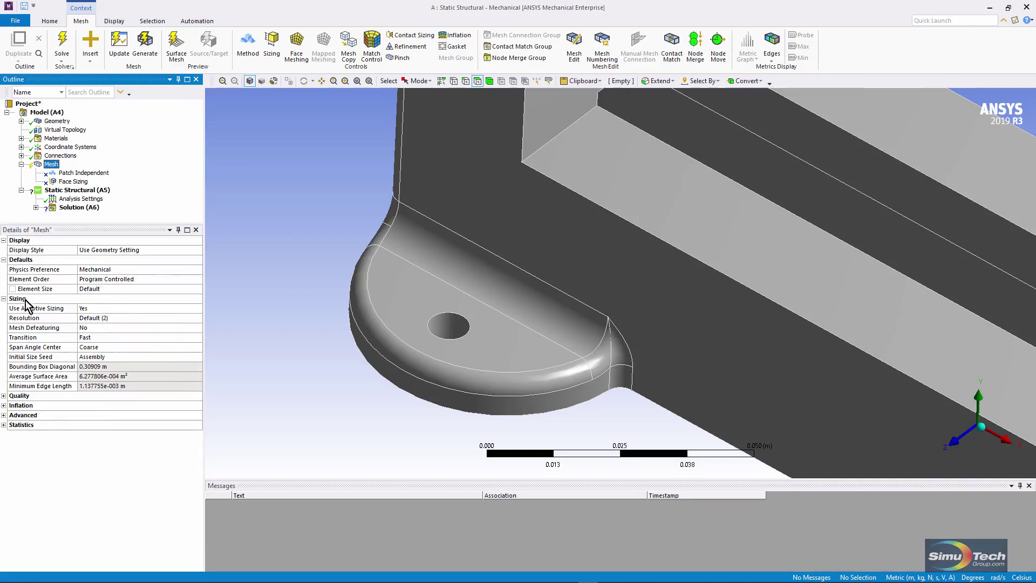
{"action": "left_click", "coordinate": [31, 328]}
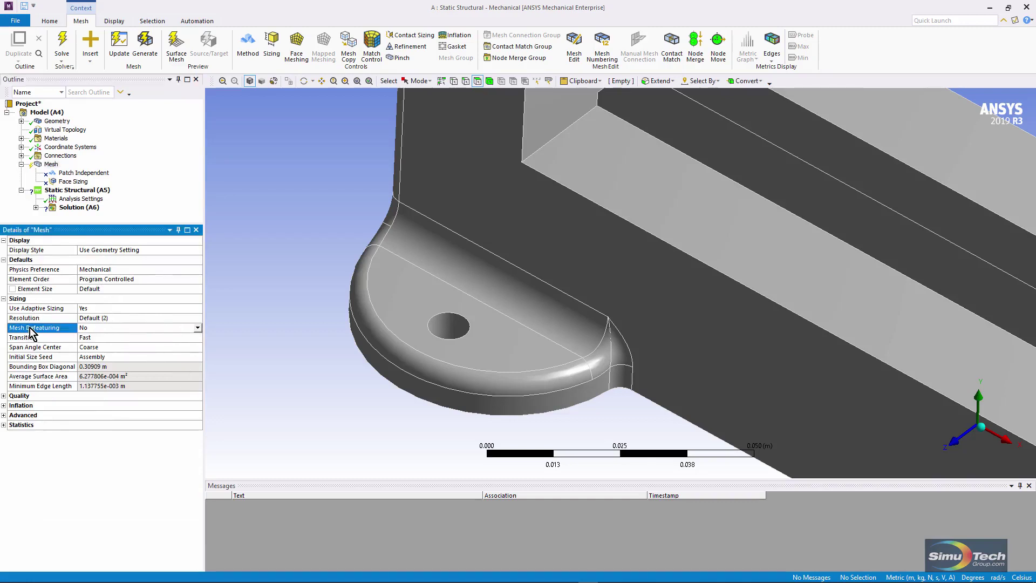
{"action": "left_click", "coordinate": [198, 329]}
{"action": "left_click", "coordinate": [113, 343]}
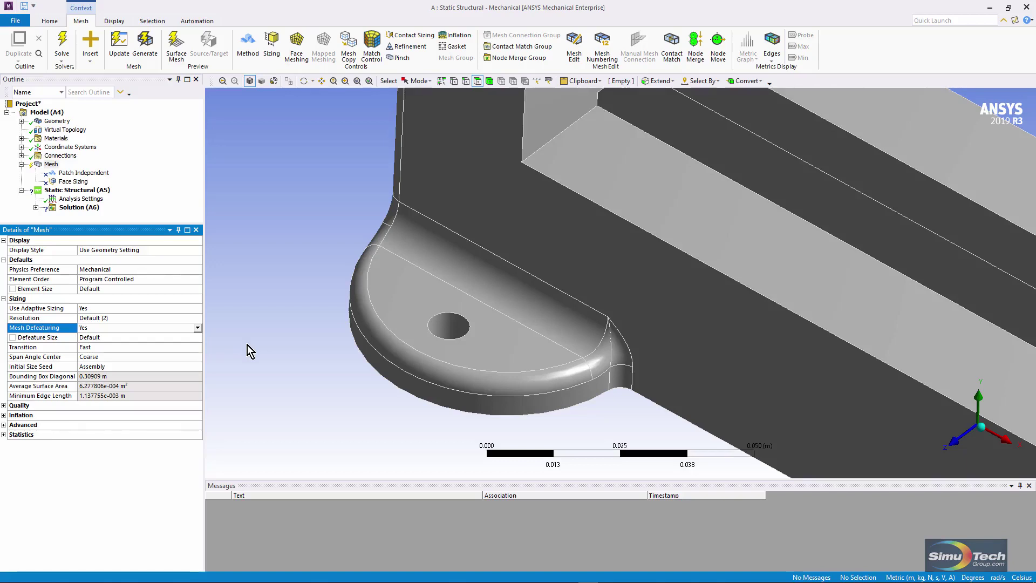
Expand Quality and switch Error Limits to Standard Mechanical, then back to Aggressive Mechanical.
{"action": "left_click", "coordinate": [3, 405]}
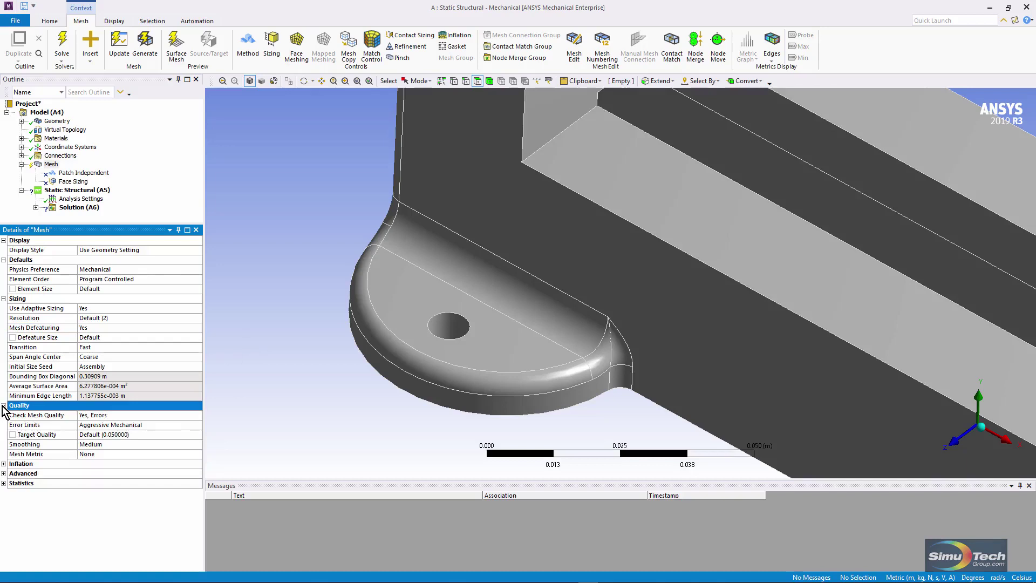
{"action": "left_click", "coordinate": [170, 425]}
{"action": "left_click", "coordinate": [198, 425]}
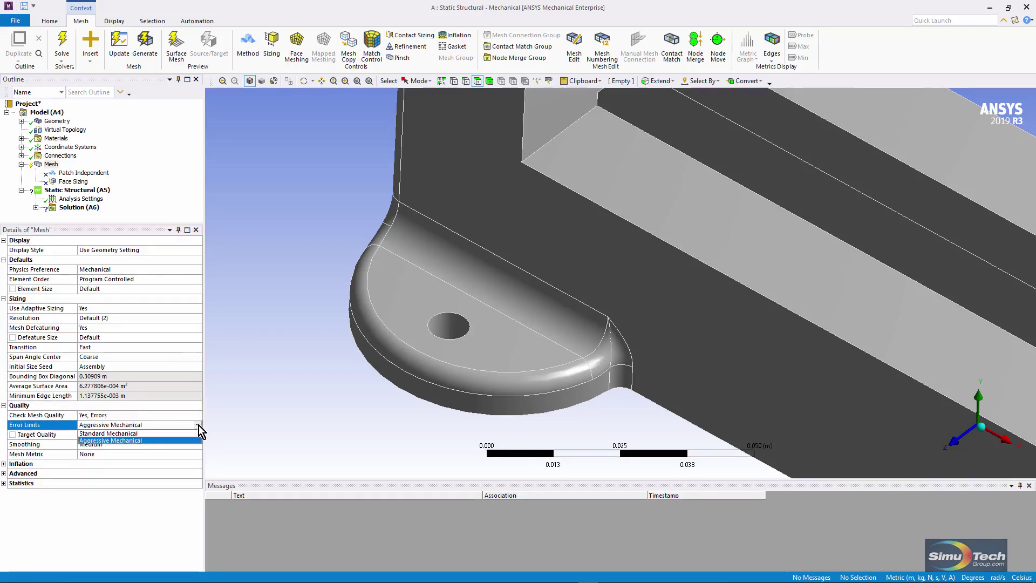
{"action": "left_click", "coordinate": [144, 434]}
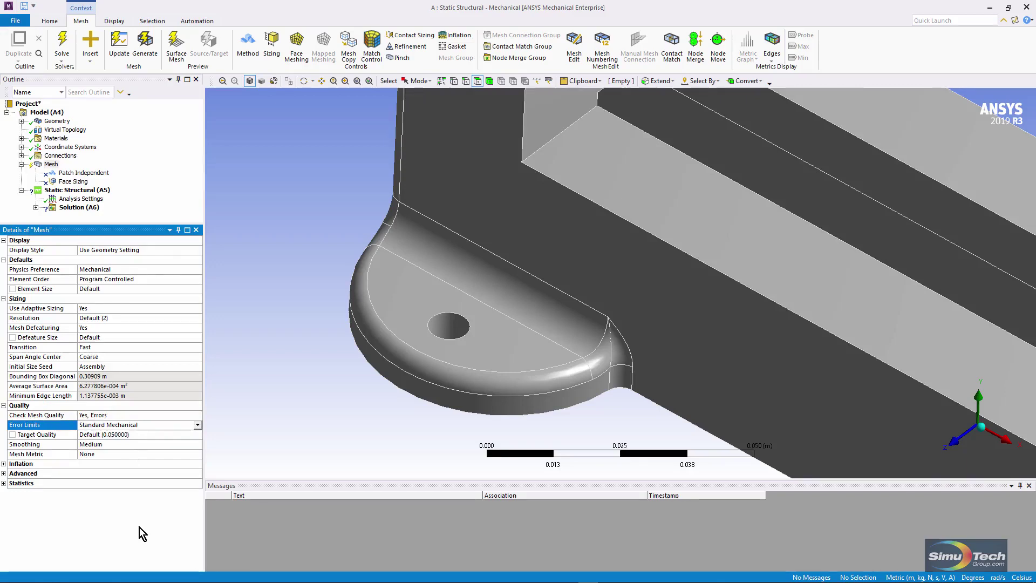
{"action": "left_click", "coordinate": [197, 426]}
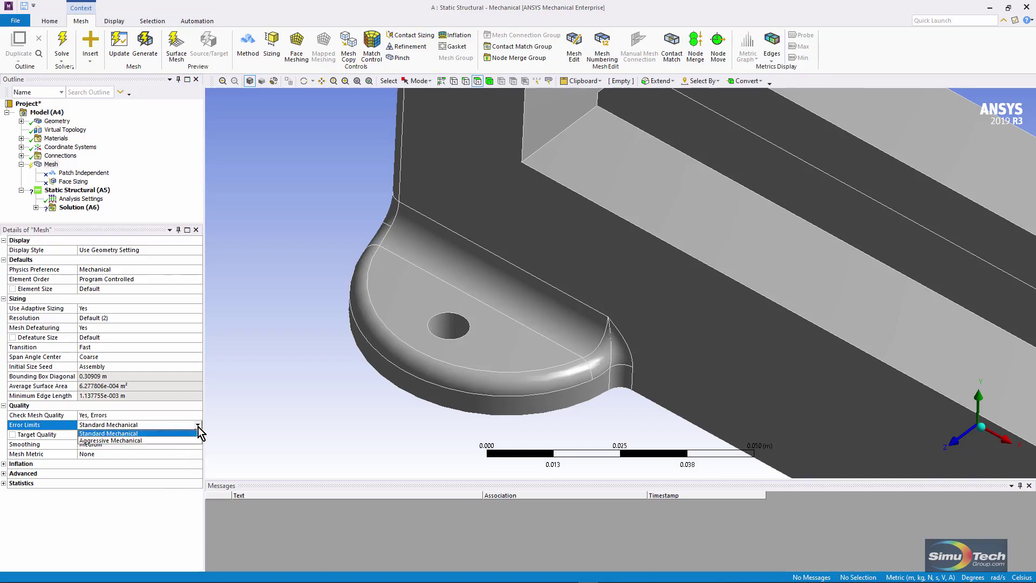
{"action": "left_click", "coordinate": [149, 441]}
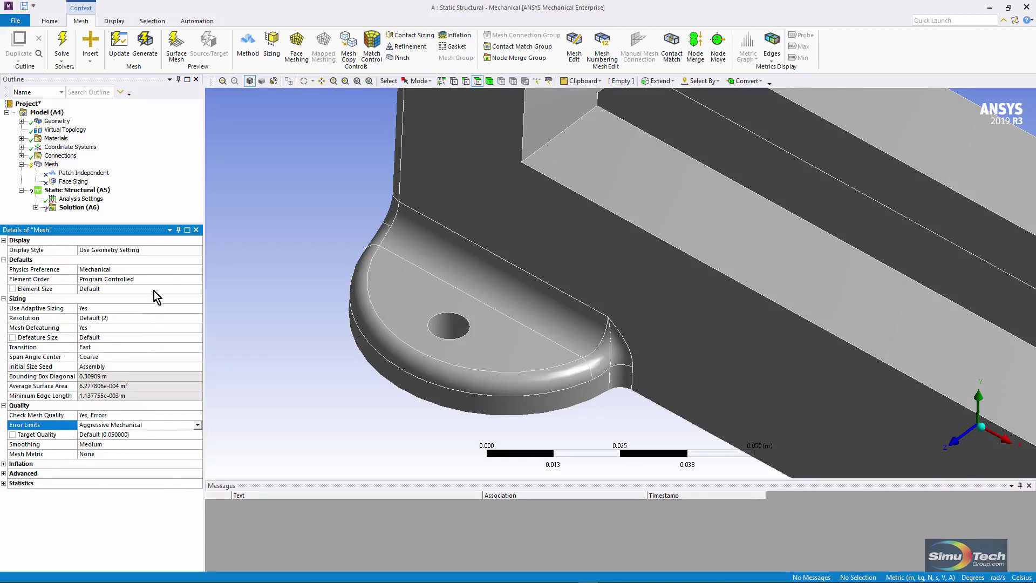
{"action": "left_click", "coordinate": [155, 270]}
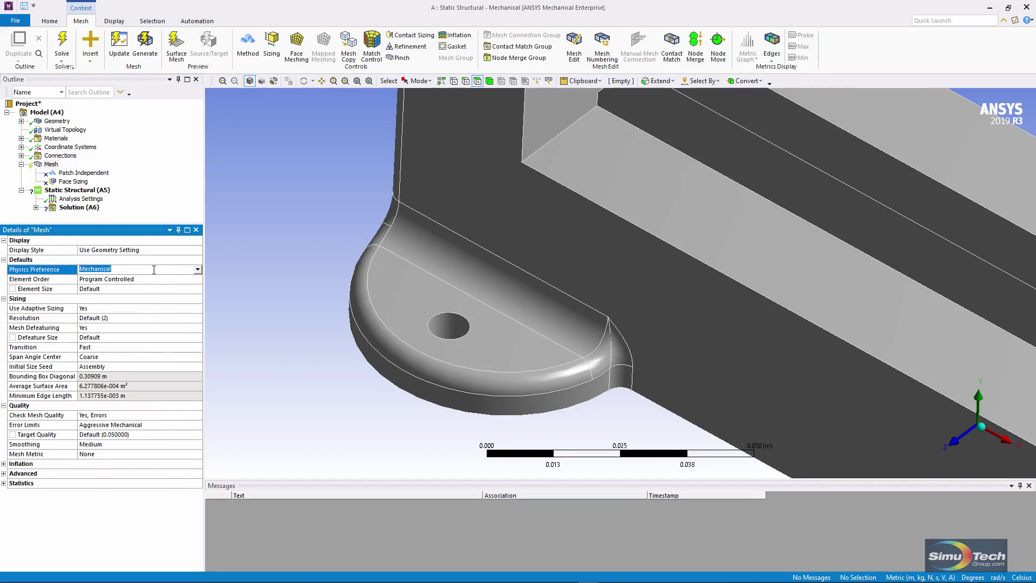
{"action": "left_click", "coordinate": [198, 270]}
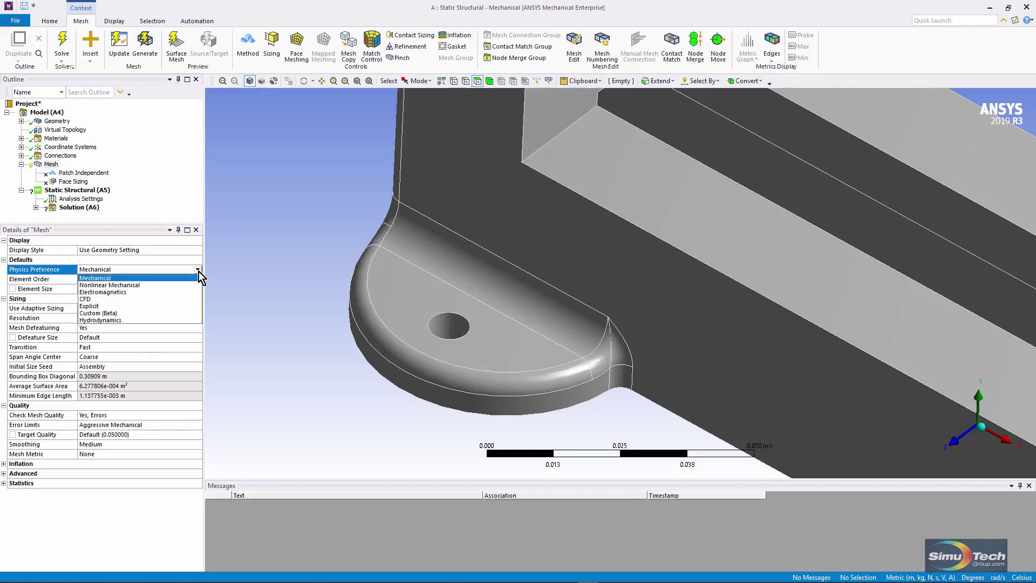
{"action": "left_click", "coordinate": [155, 285]}
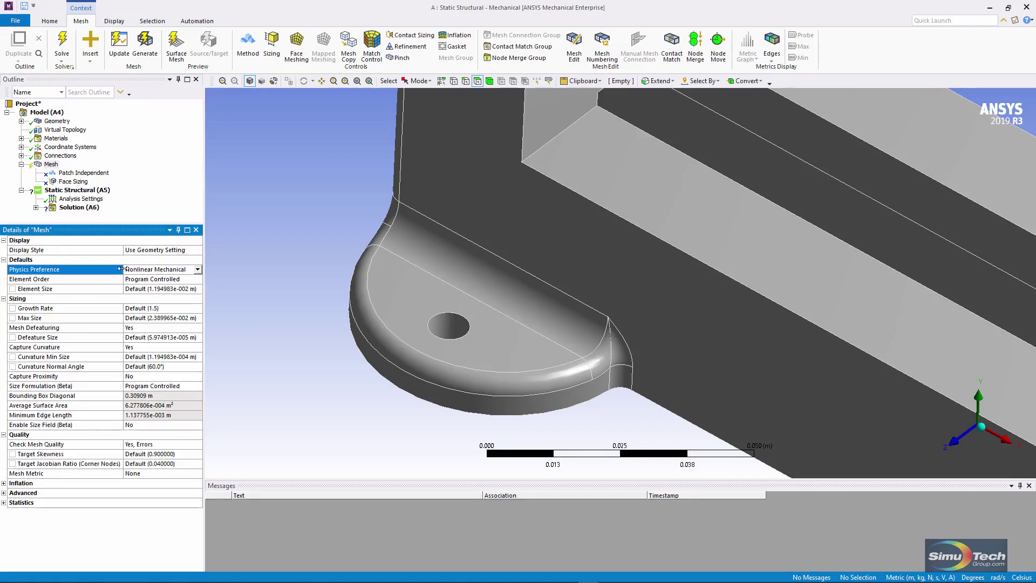
{"action": "left_click_drag", "start_coordinate": [121, 268], "coordinate": [103, 269]}
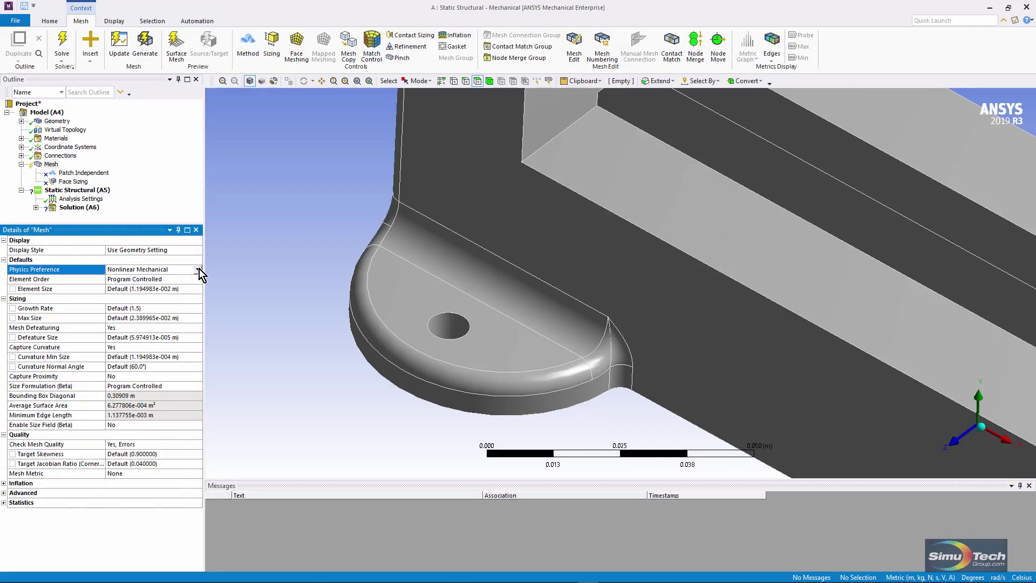
{"action": "left_click", "coordinate": [198, 270]}
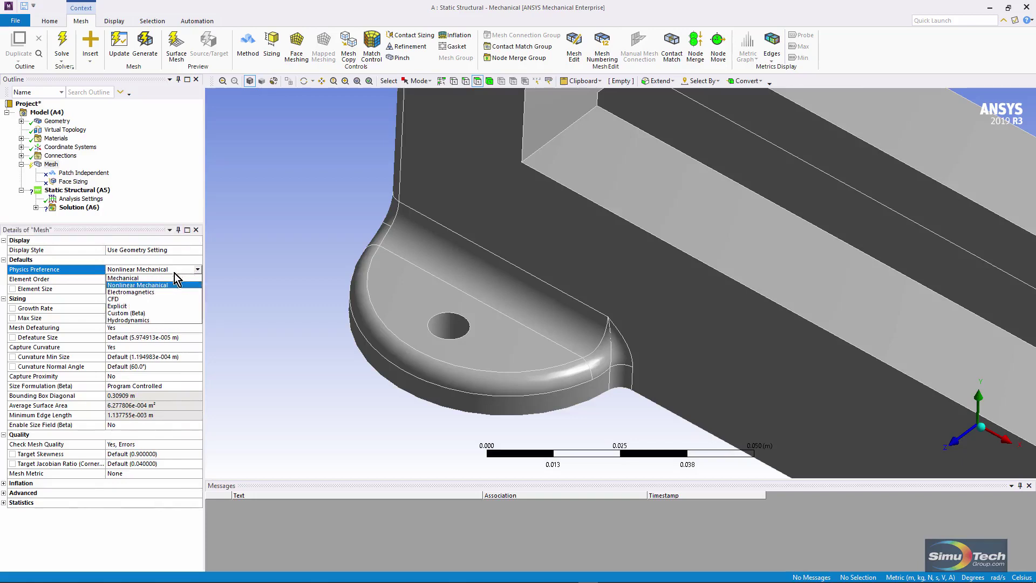
{"action": "left_click", "coordinate": [151, 279]}
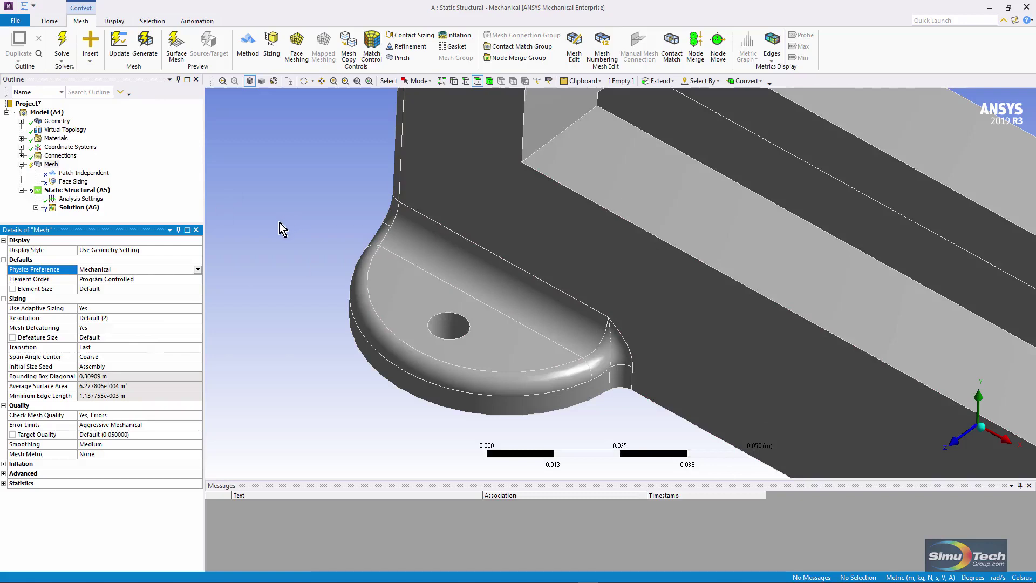
Generate the vise base mesh and compare the geometry view with the mesh.
{"action": "left_click", "coordinate": [174, 338]}
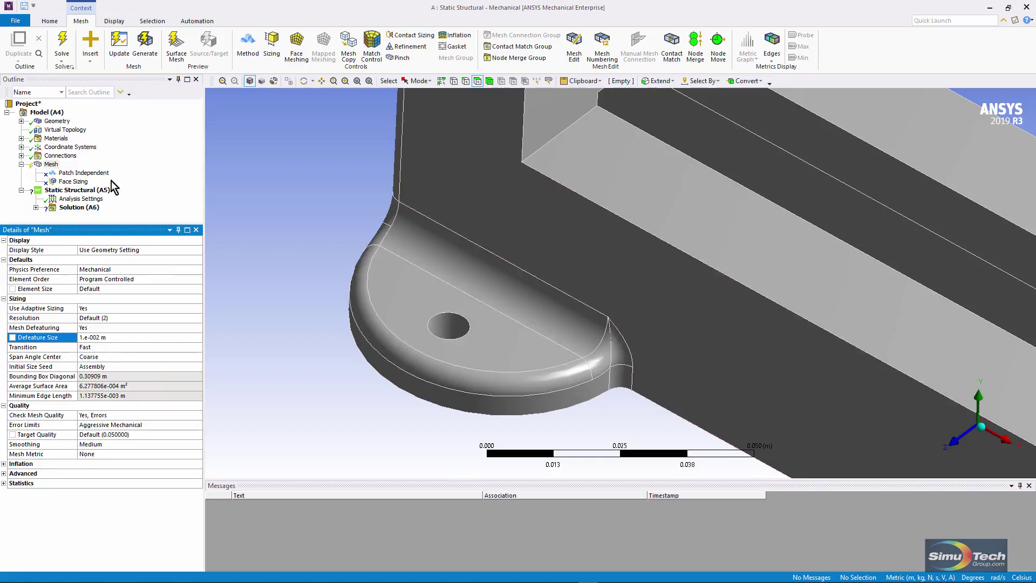
{"action": "right_click", "coordinate": [52, 168]}
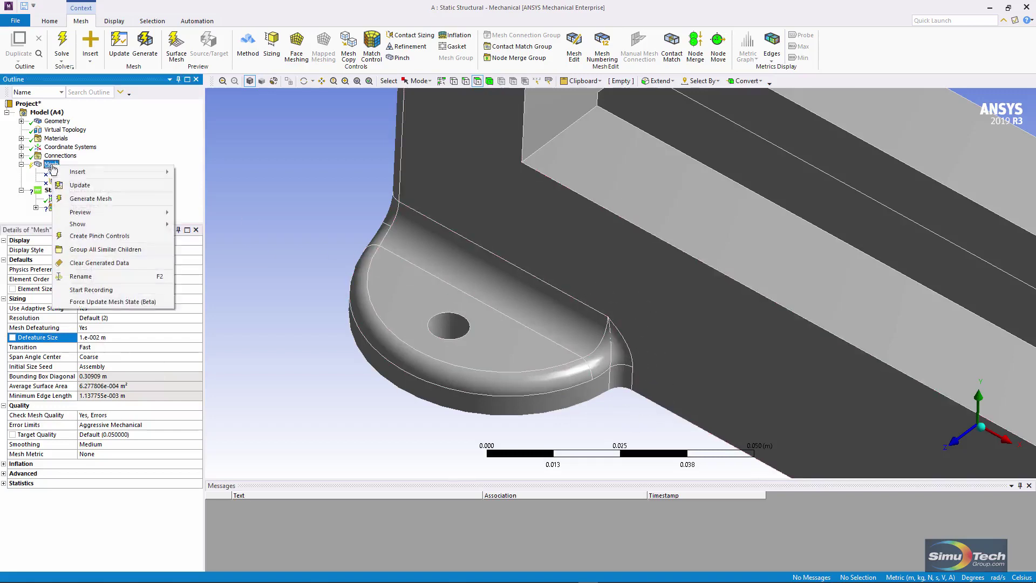
{"action": "left_click", "coordinate": [70, 192]}
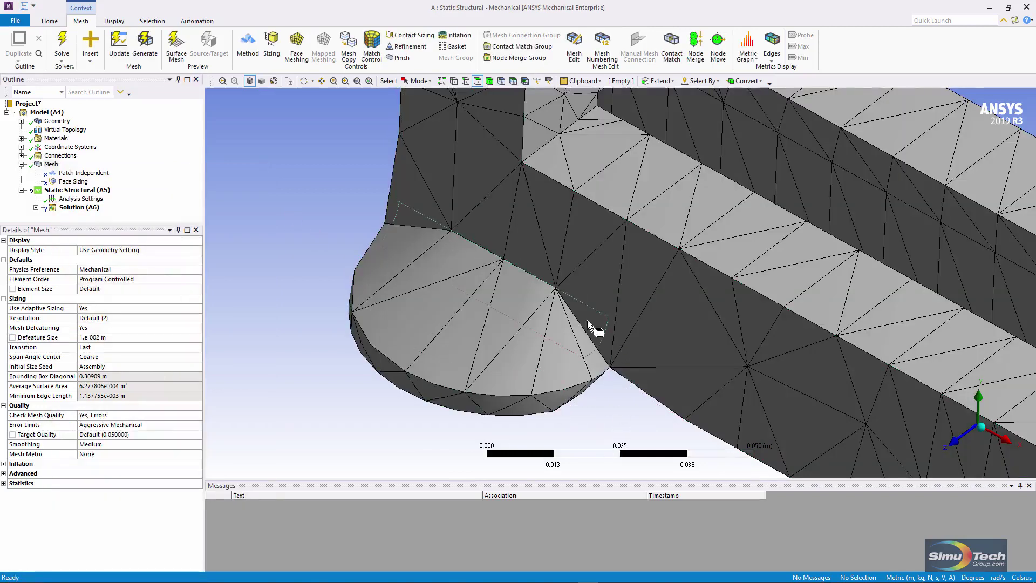
{"action": "left_click", "coordinate": [54, 121]}
{"action": "left_click", "coordinate": [52, 164]}
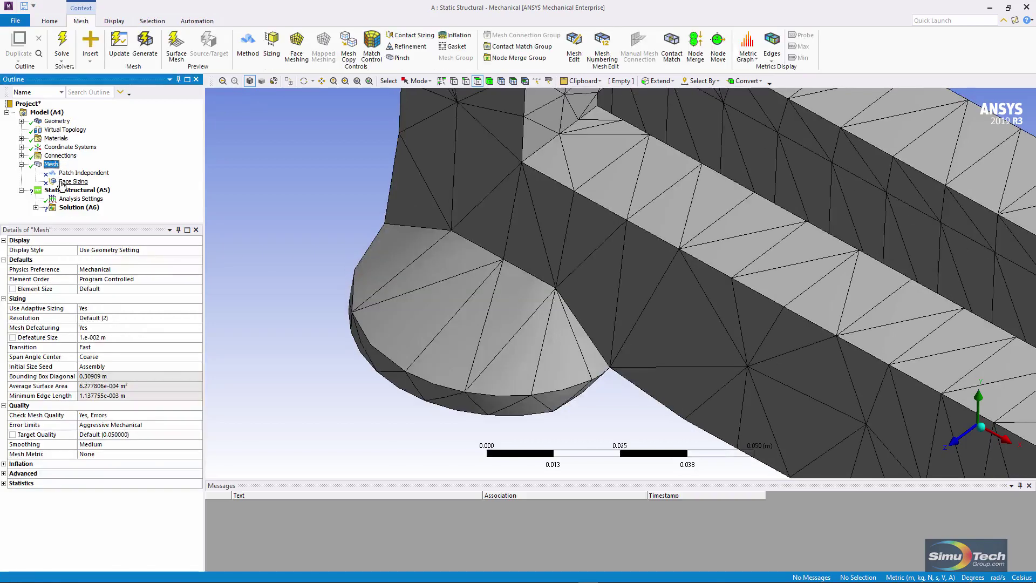
Set the global Defeature Size to 0.002 m and regenerate the mesh.
{"action": "left_click", "coordinate": [130, 338]}
{"action": "type", "text": "0.0"}
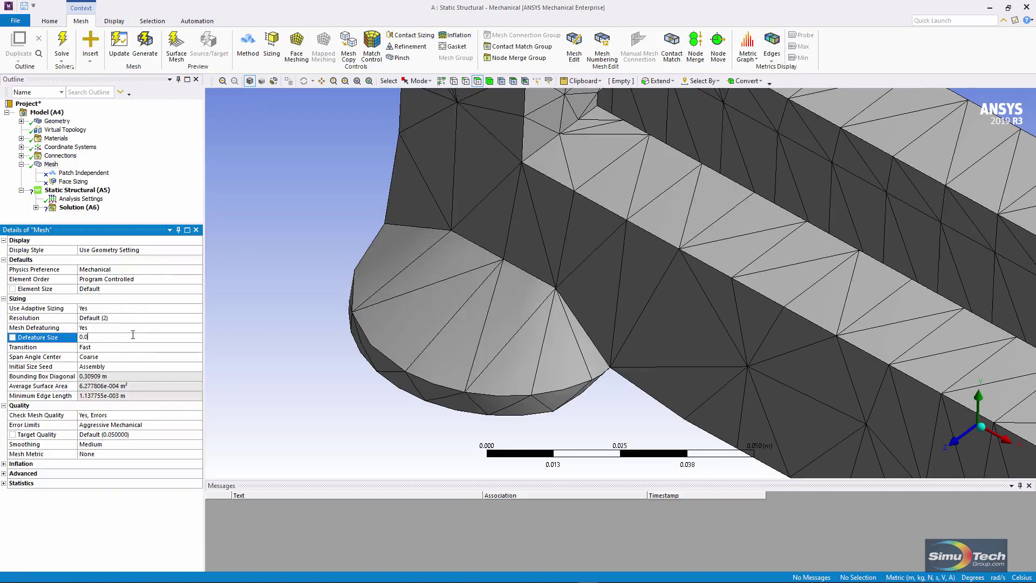
{"action": "type", "text": "02"}
{"action": "key", "text": "Return"}
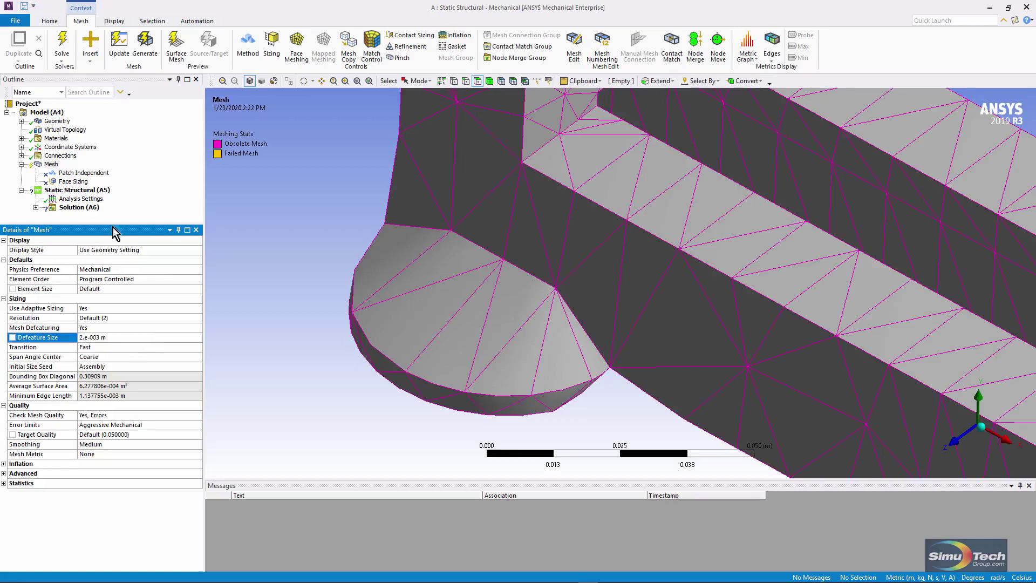
{"action": "right_click", "coordinate": [51, 164]}
{"action": "left_click", "coordinate": [86, 199]}
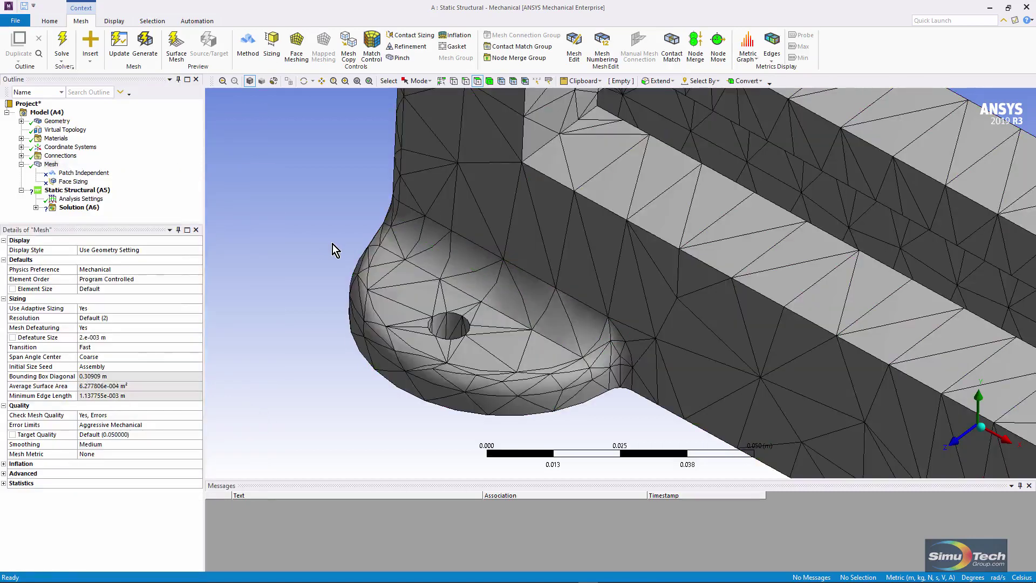
Check the fillet face beside the boss and set Mesh Defeaturing to No.
{"action": "left_click", "coordinate": [410, 241]}
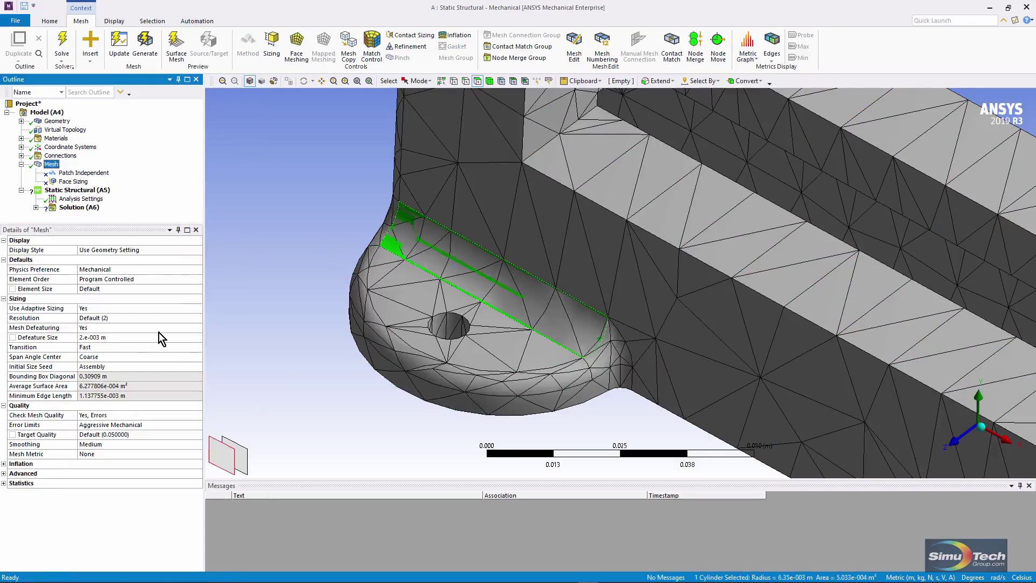
{"action": "left_click", "coordinate": [158, 327]}
{"action": "left_click", "coordinate": [197, 328]}
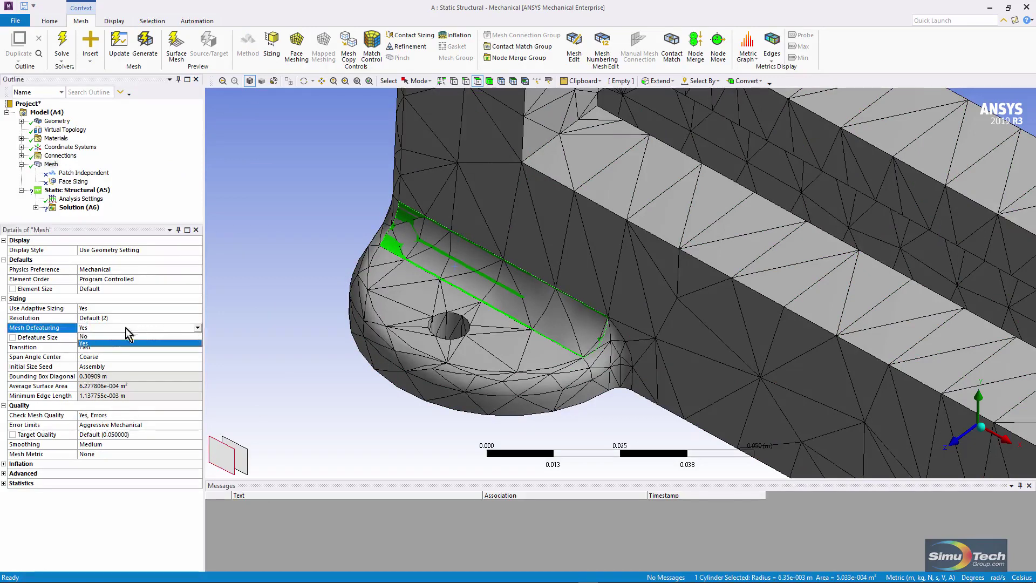
{"action": "left_click", "coordinate": [96, 336]}
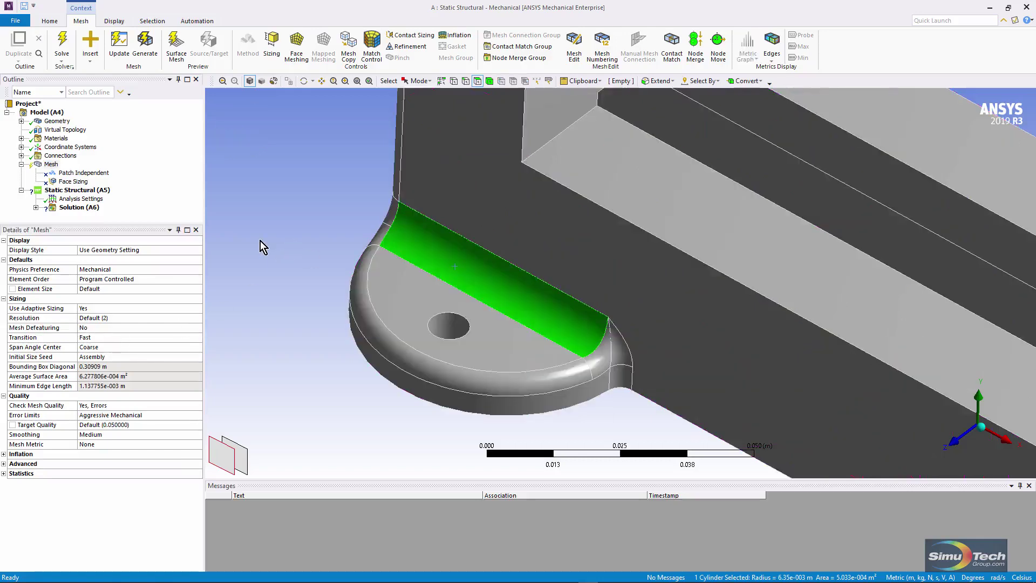
{"action": "left_click", "coordinate": [267, 225]}
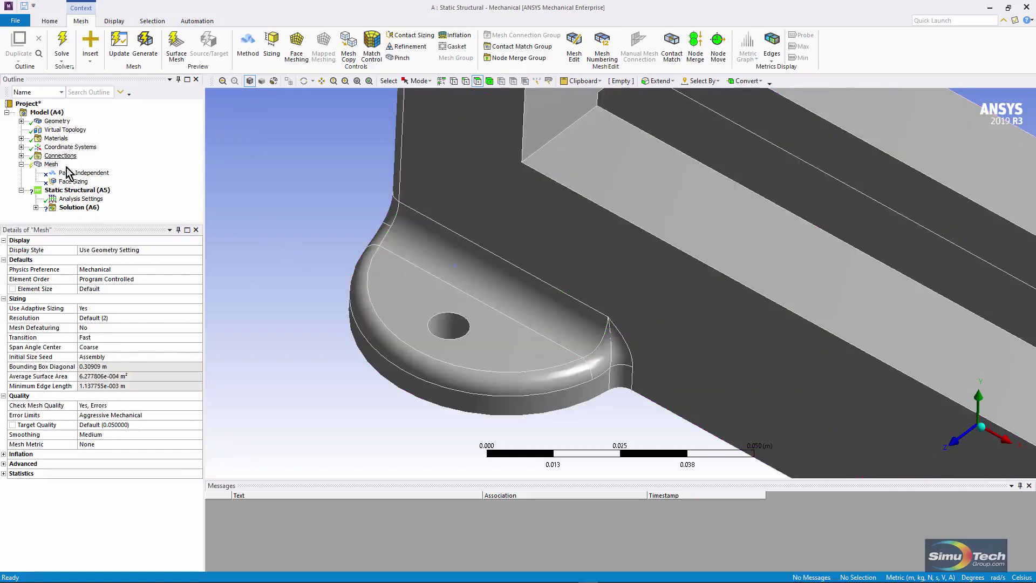
Select the Patch Independent method and edit its mesh-based defeaturing, defeature size and minimum size limit.
{"action": "left_click", "coordinate": [67, 173]}
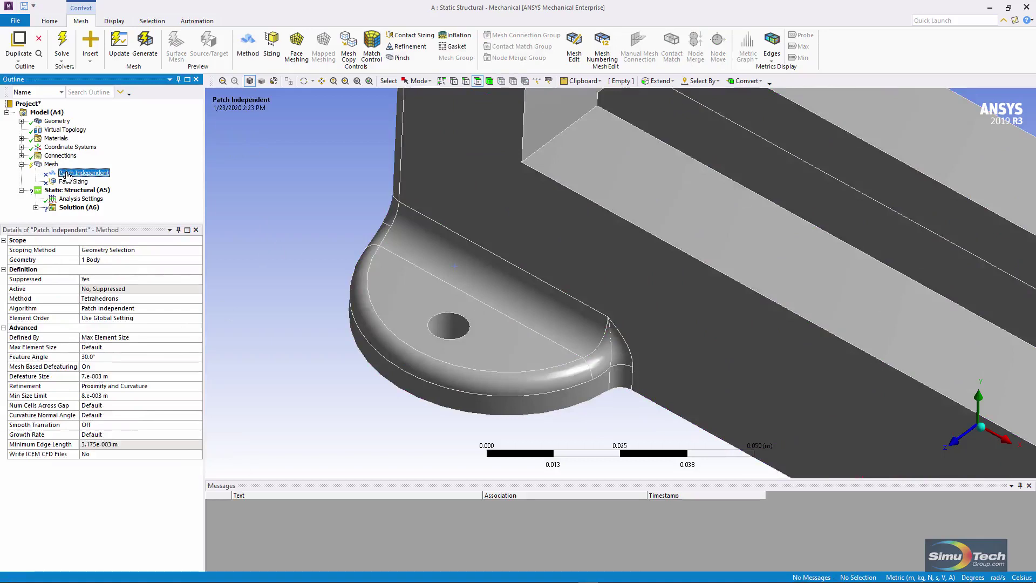
{"action": "left_click", "coordinate": [286, 251]}
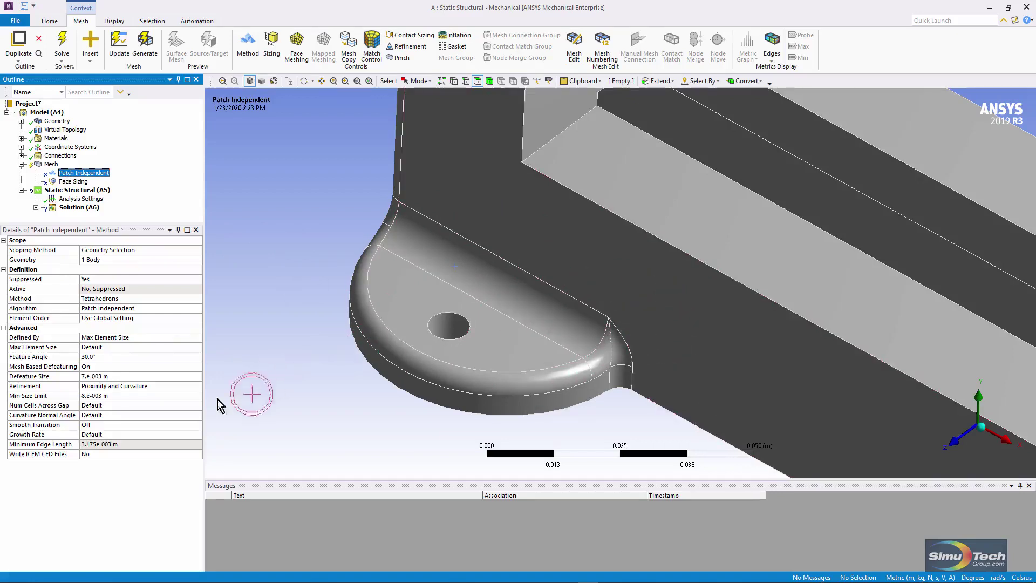
{"action": "left_click", "coordinate": [122, 366]}
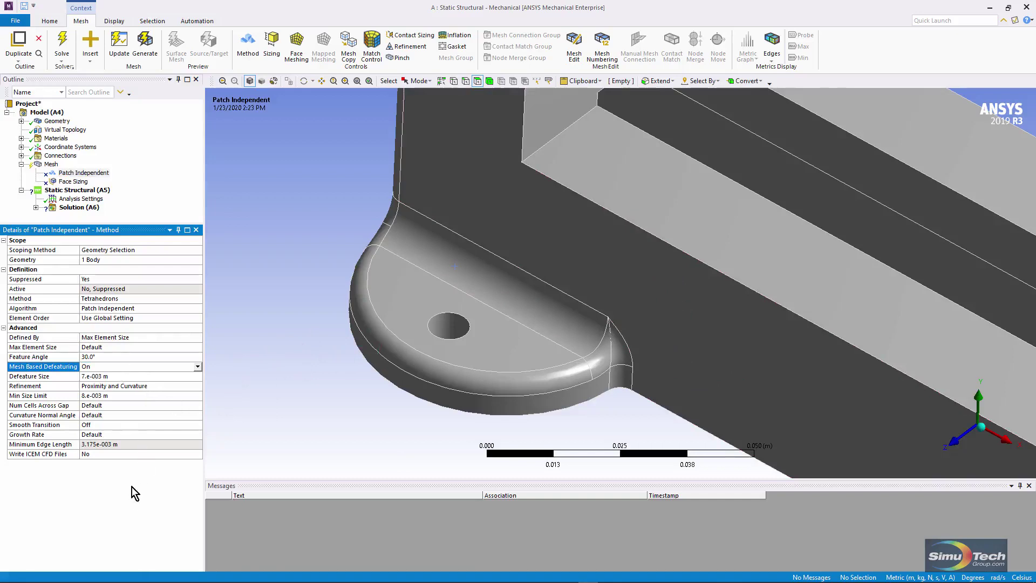
{"action": "left_click", "coordinate": [135, 376]}
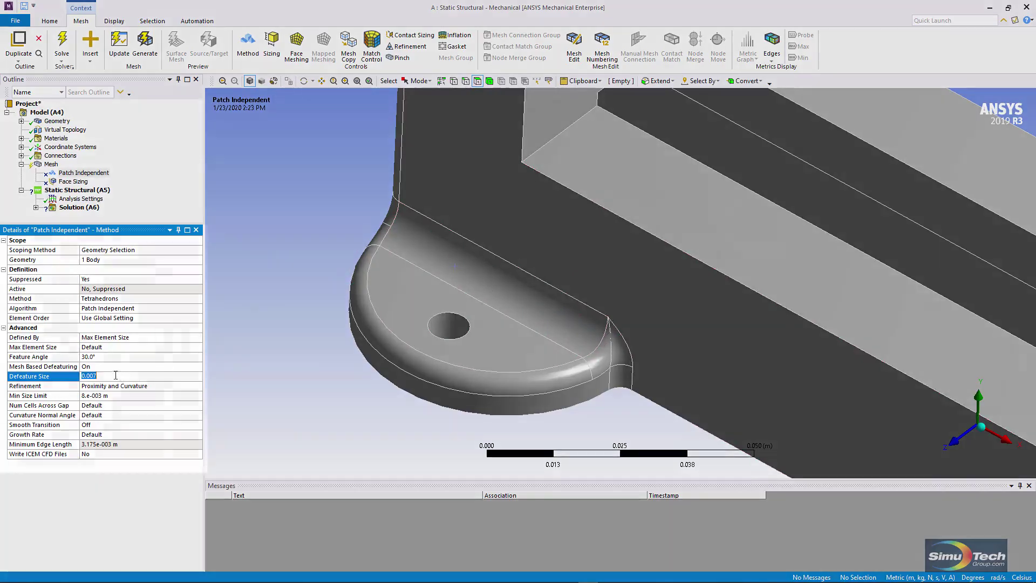
{"action": "left_click", "coordinate": [114, 375]}
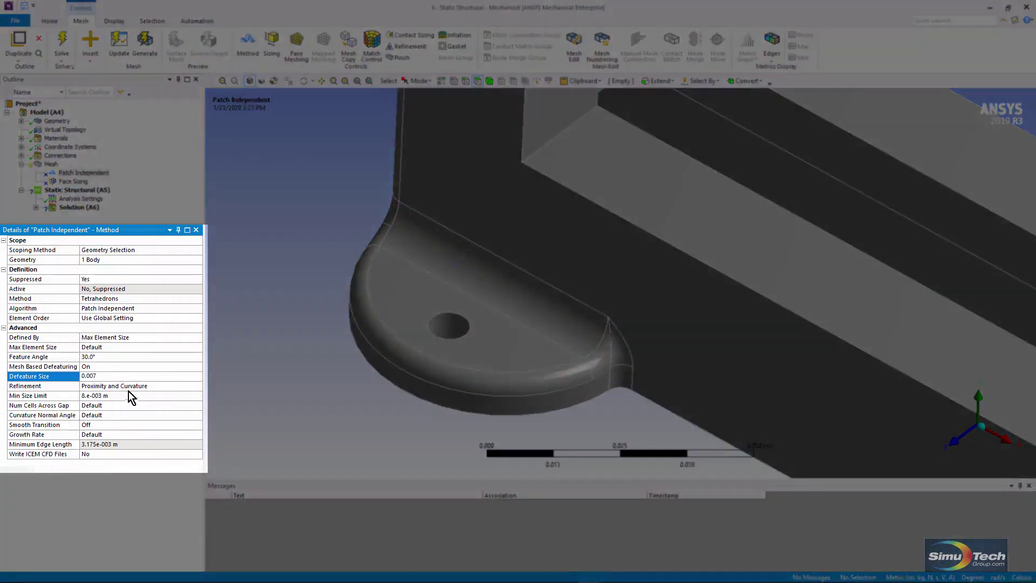
{"action": "left_click", "coordinate": [129, 396]}
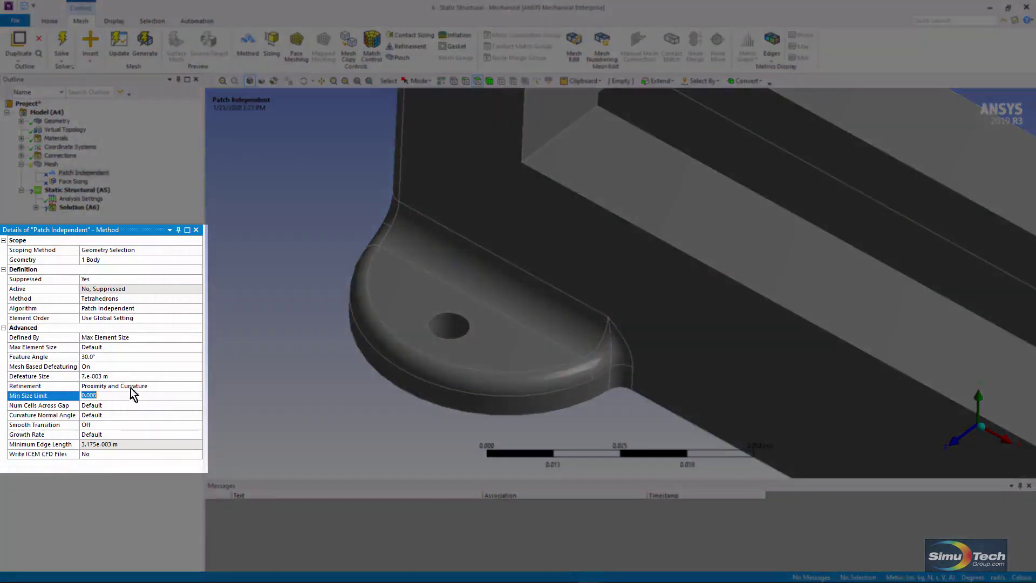
{"action": "left_click", "coordinate": [129, 377]}
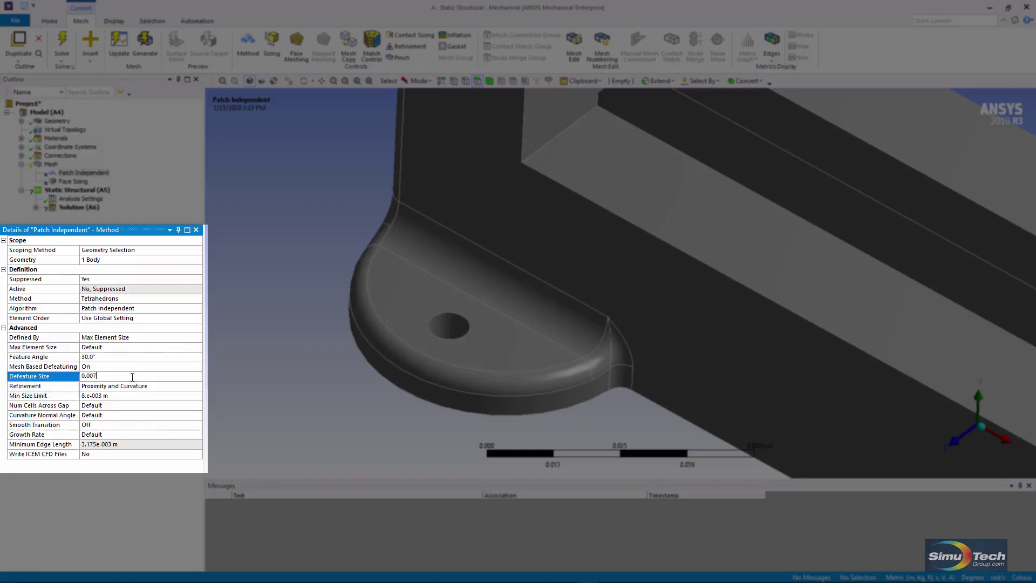
Set the method's Defeature Size to 0.009 m, then change it back to 0.007 m.
{"action": "type", "text": "0.009"}
{"action": "key", "text": "Return"}
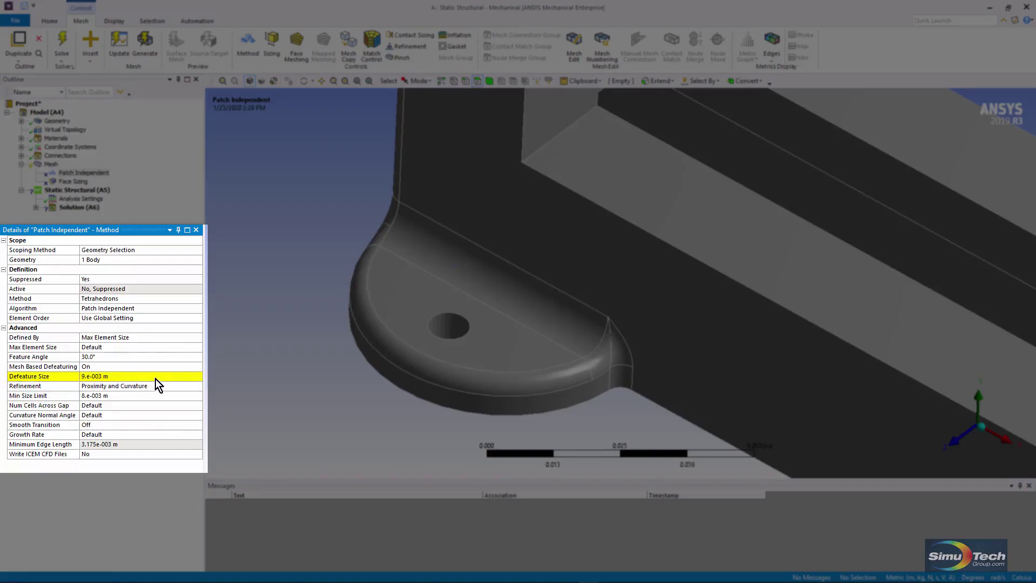
{"action": "left_click", "coordinate": [134, 397]}
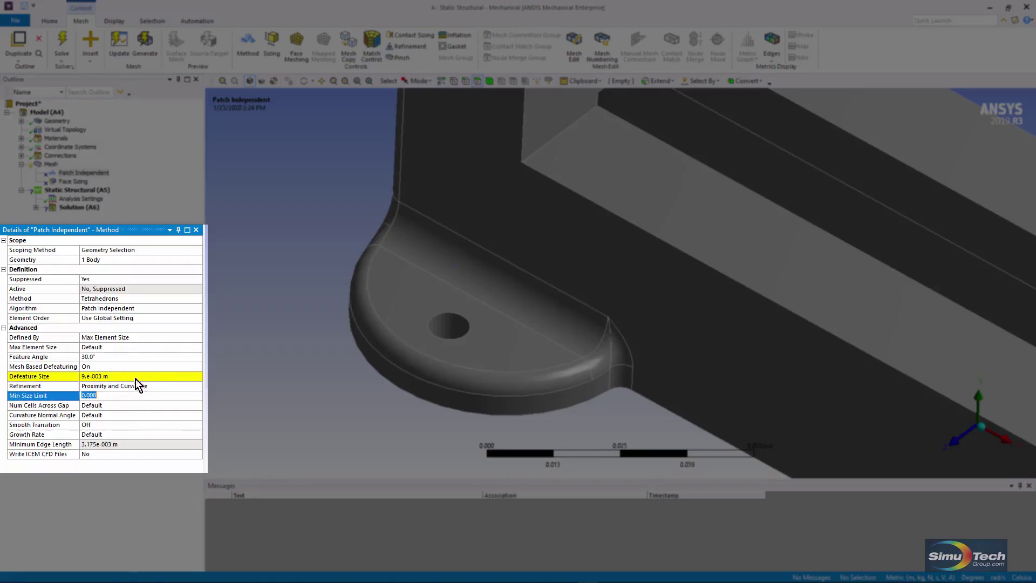
{"action": "left_click", "coordinate": [136, 376]}
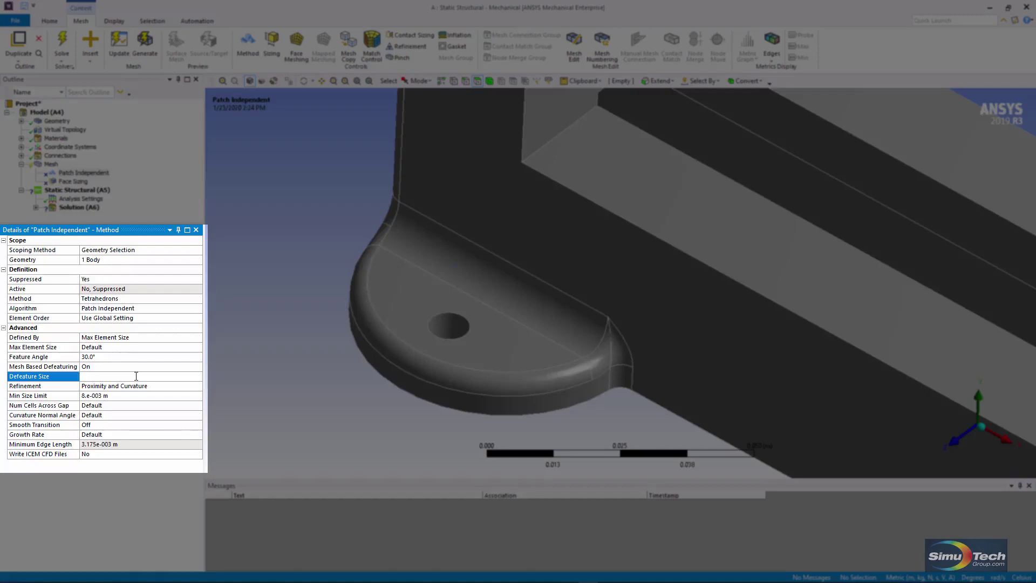
{"action": "type", "text": "0.007"}
{"action": "key", "text": "Return"}
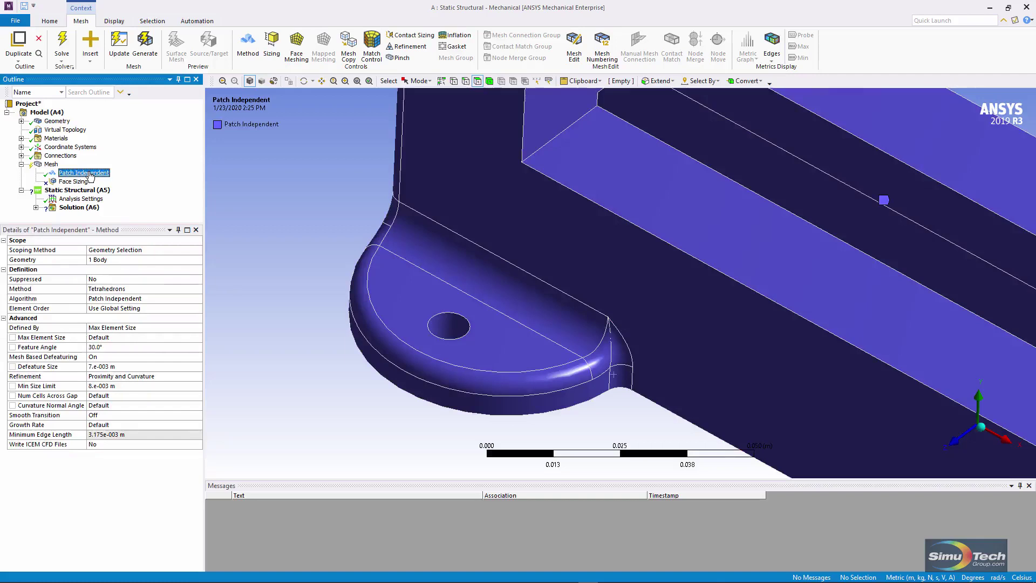
Generate the mesh from the Mesh object using Patch Independent and open the deprecation notice.
{"action": "right_click", "coordinate": [90, 175]}
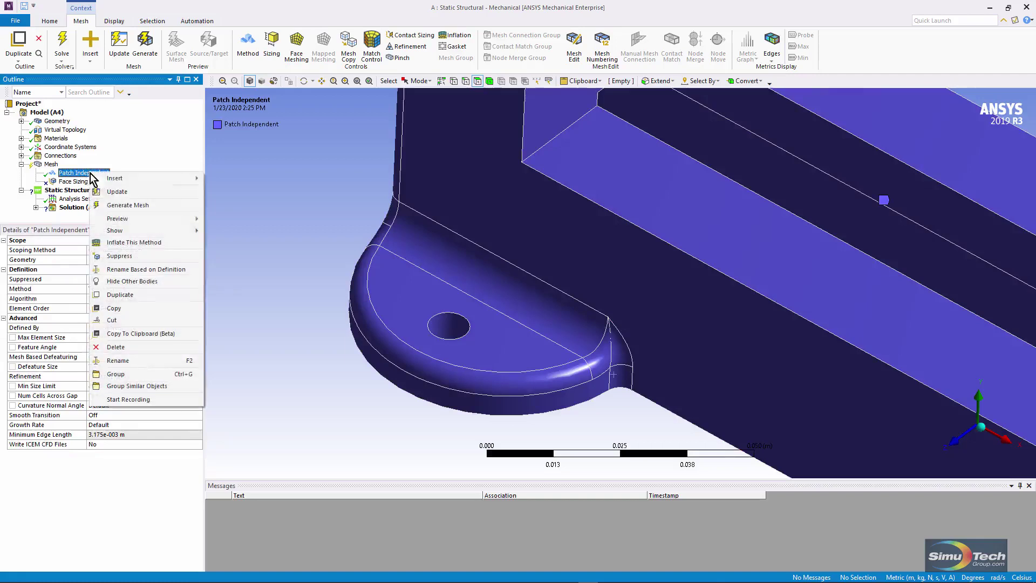
{"action": "left_click", "coordinate": [290, 342]}
{"action": "left_click", "coordinate": [51, 165]}
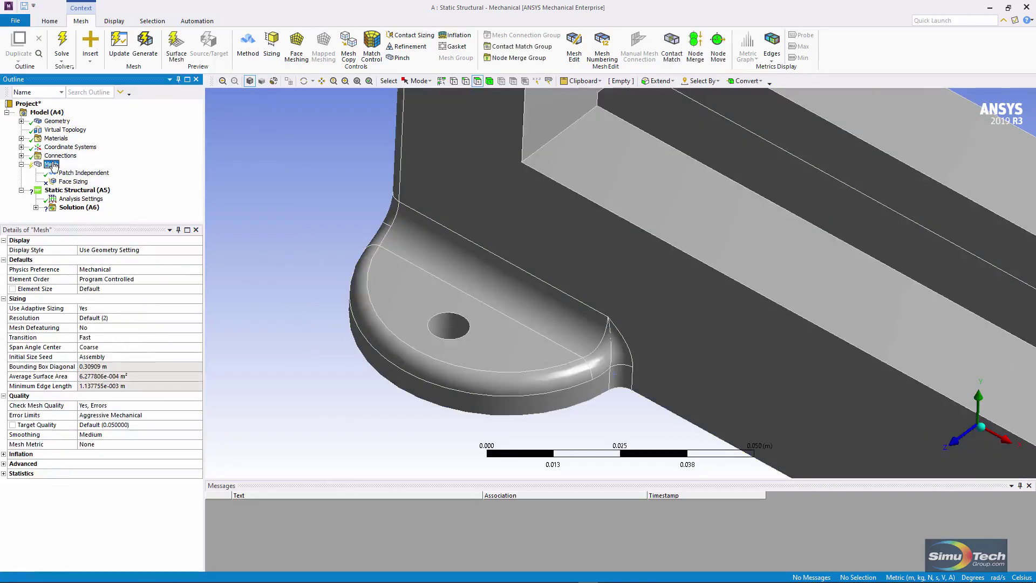
{"action": "right_click", "coordinate": [54, 166]}
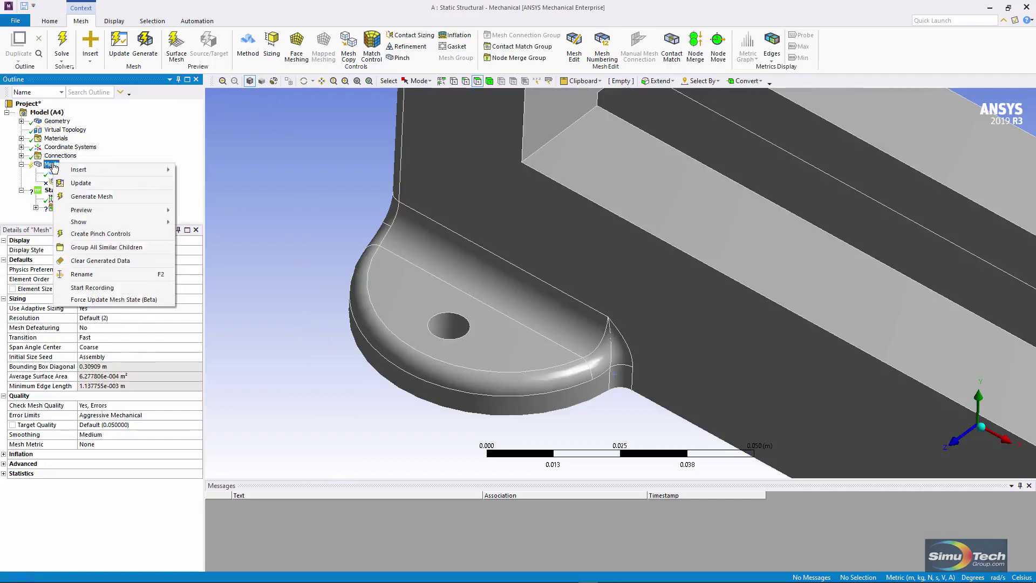
{"action": "left_click", "coordinate": [89, 196]}
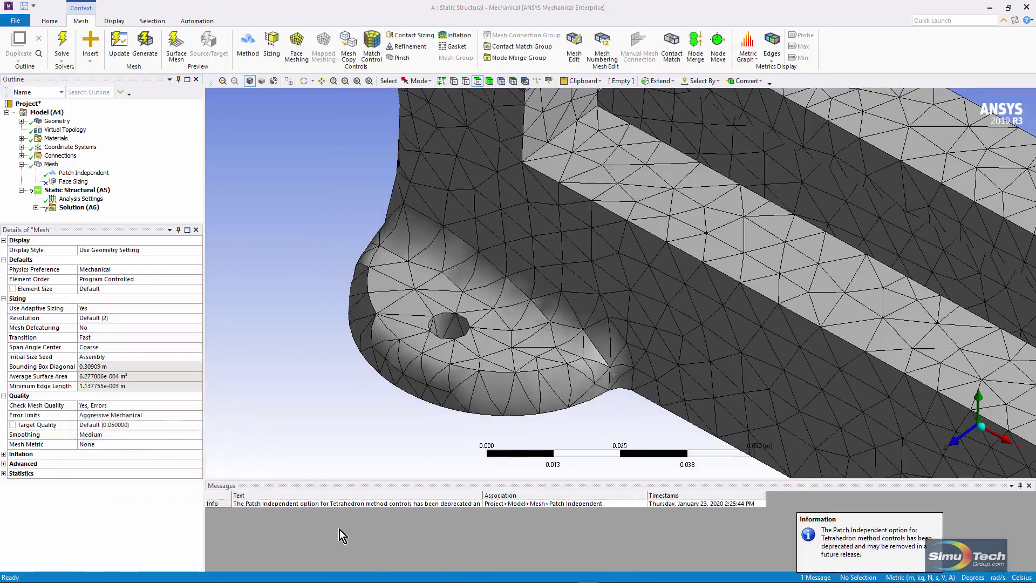
{"action": "double_click", "coordinate": [324, 503]}
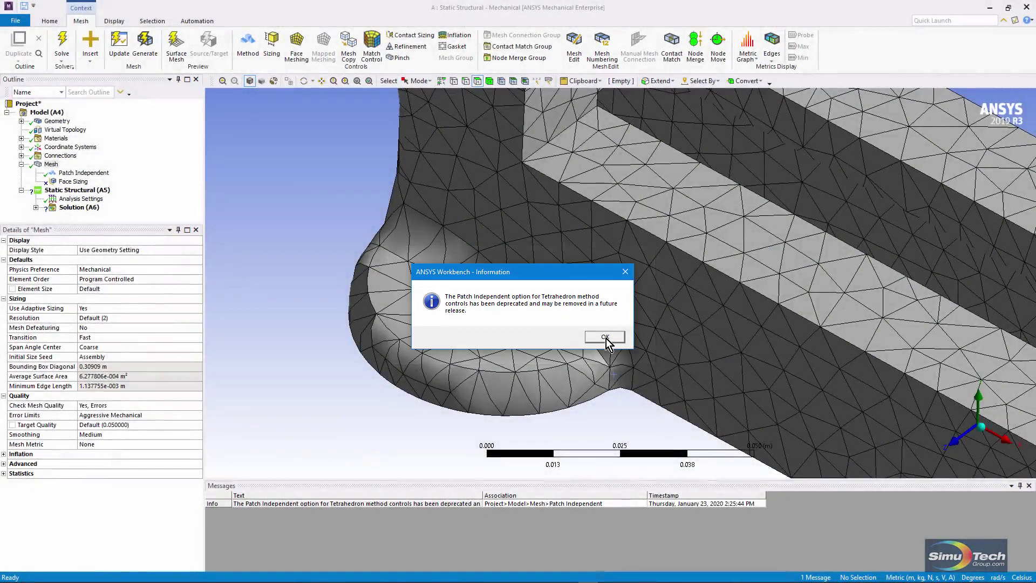
Dismiss the notice, check several mesh faces around the boss, then select Patch Independent.
{"action": "left_click", "coordinate": [606, 337]}
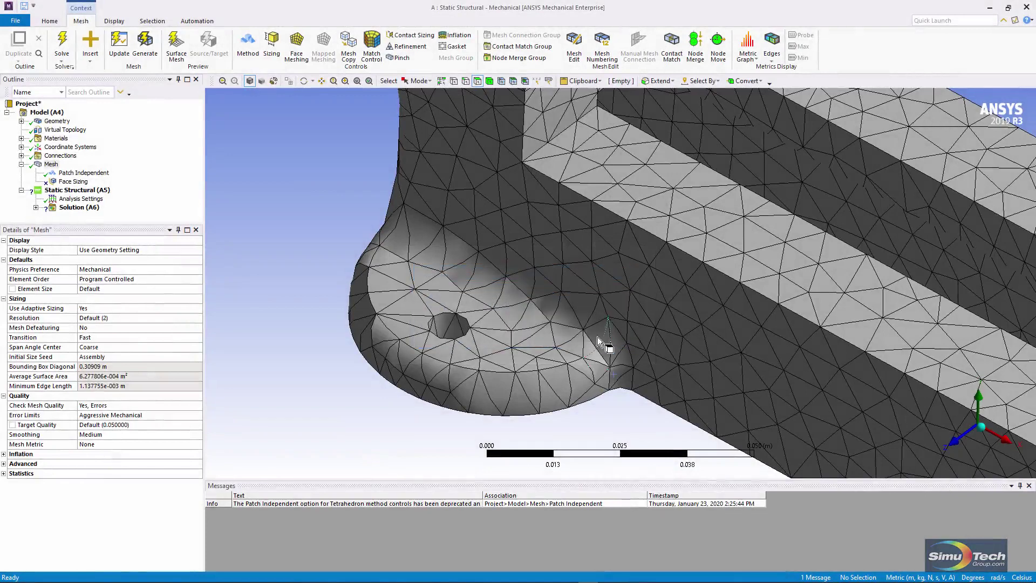
{"action": "left_click", "coordinate": [603, 356]}
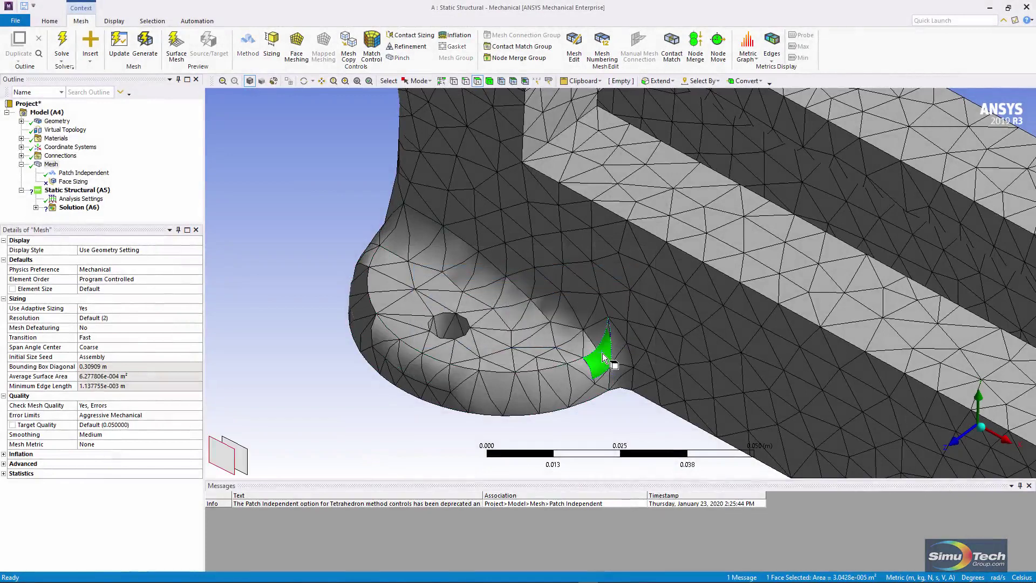
{"action": "left_click", "coordinate": [619, 353]}
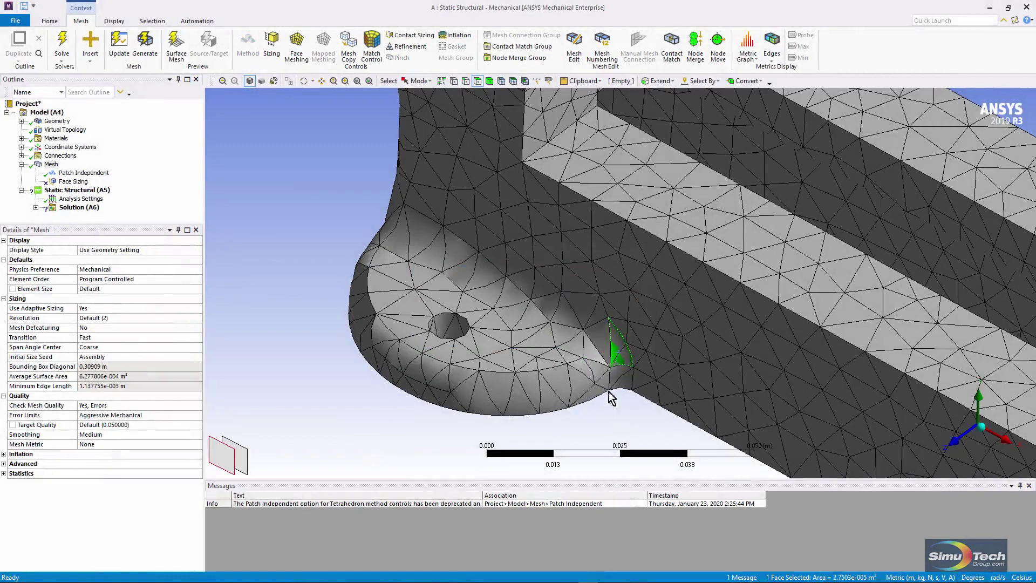
{"action": "left_click", "coordinate": [617, 351]}
{"action": "left_click", "coordinate": [543, 400]}
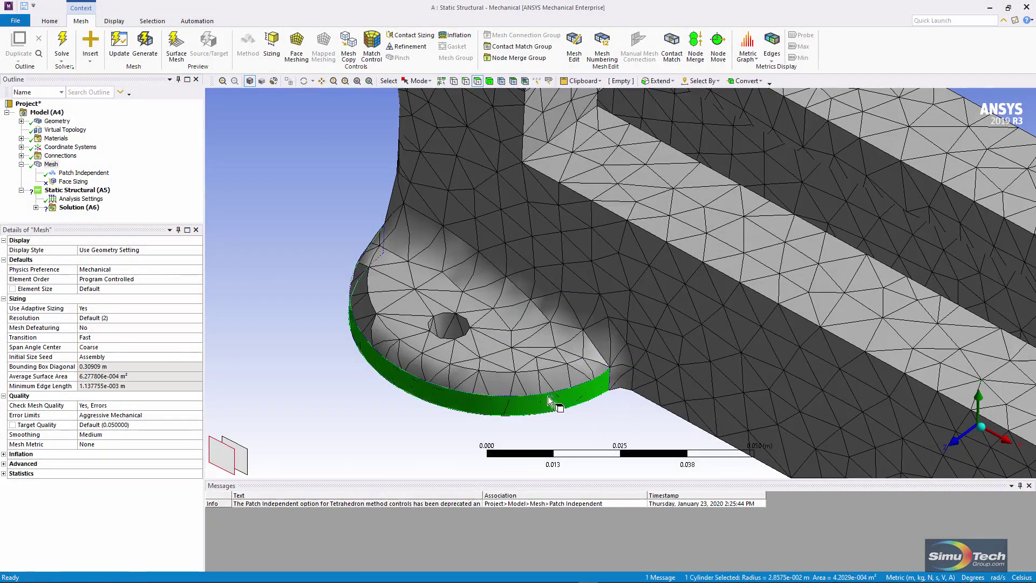
{"action": "left_click", "coordinate": [329, 397]}
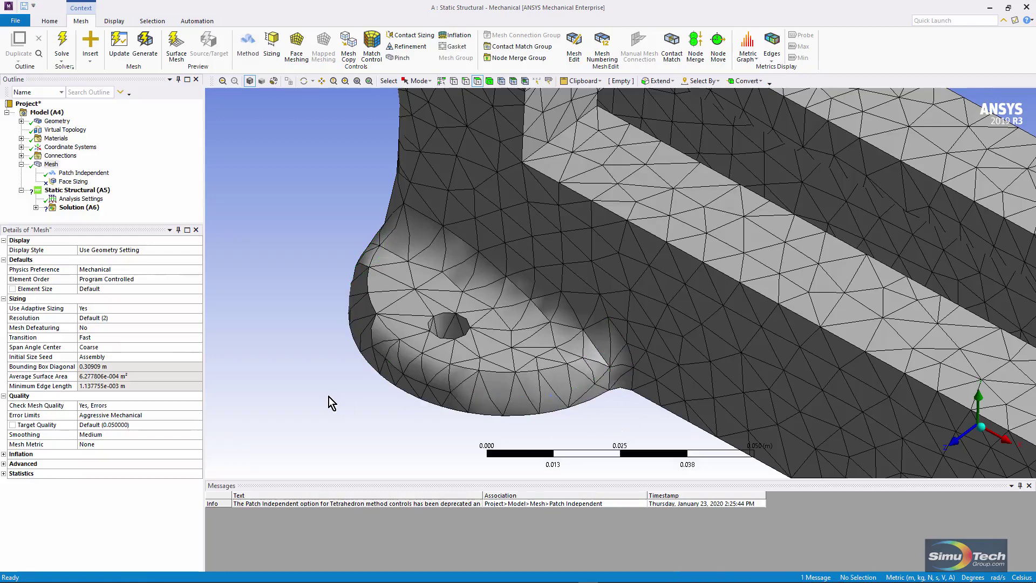
{"action": "left_click", "coordinate": [83, 173]}
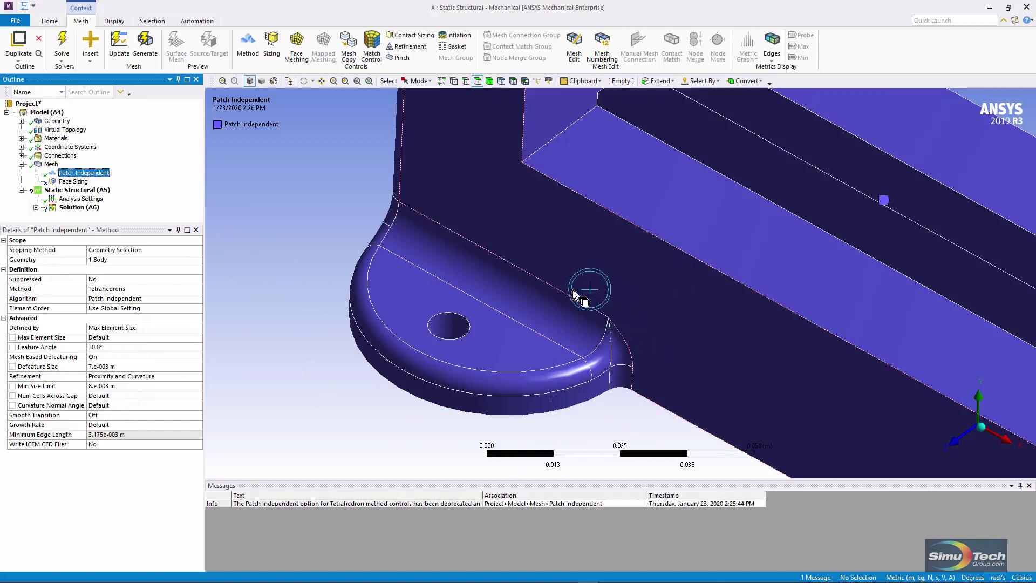
Unsuppress the 1 mm Face Sizing on the corner fillet face, zoom to it, and reselect Mesh.
{"action": "left_click", "coordinate": [237, 273]}
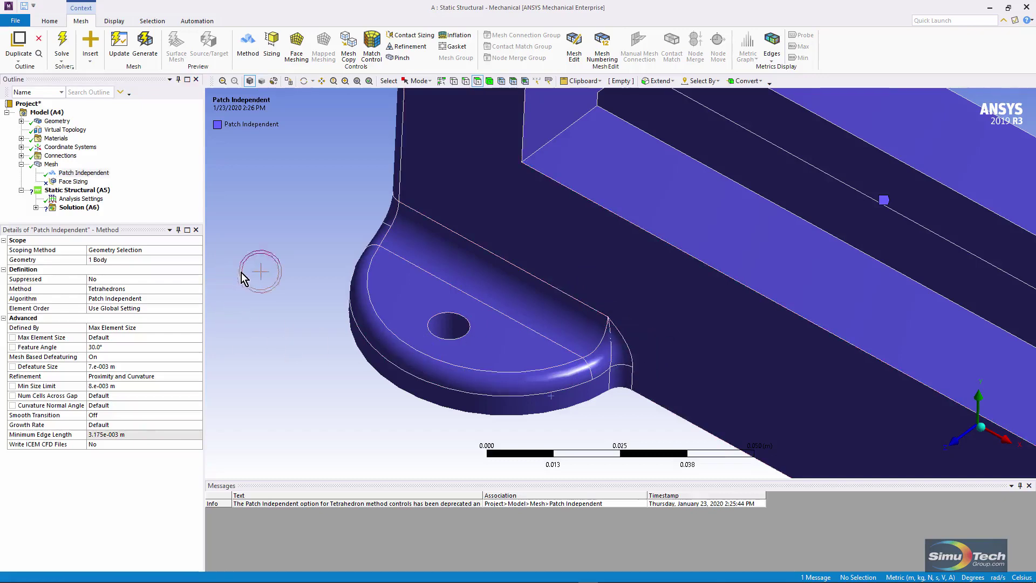
{"action": "left_click", "coordinate": [51, 164]}
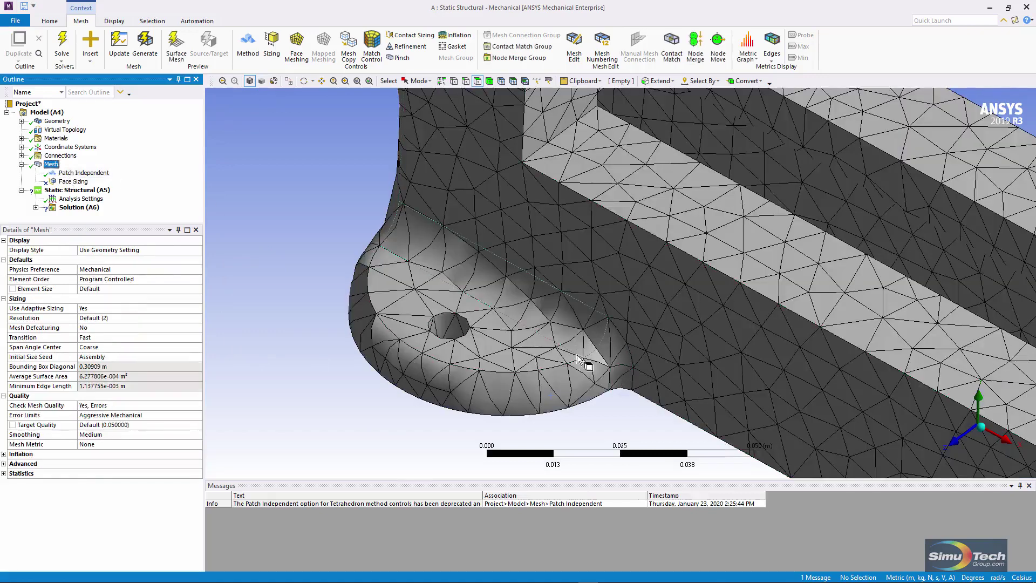
{"action": "left_click", "coordinate": [75, 183]}
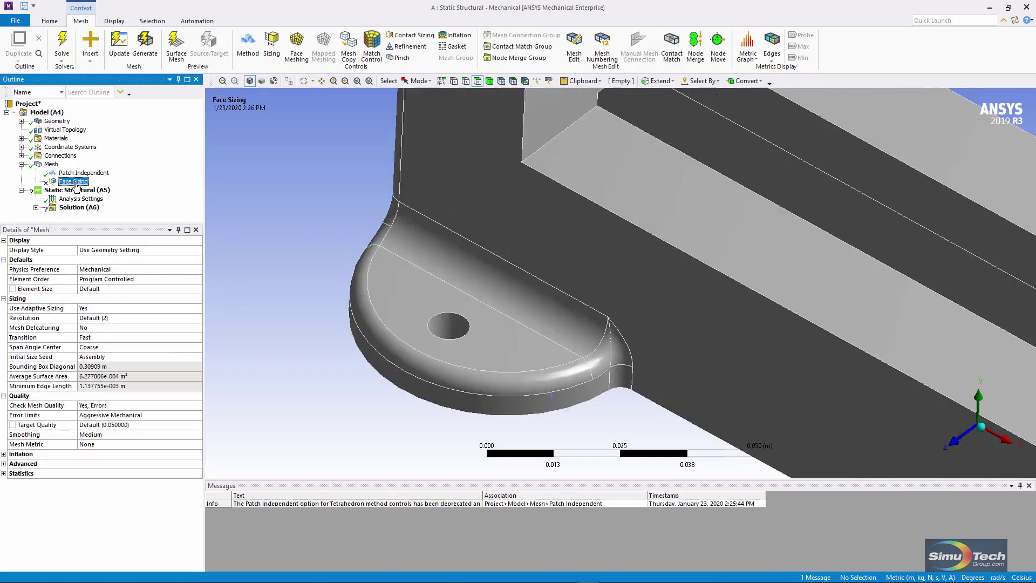
{"action": "right_click", "coordinate": [76, 183]}
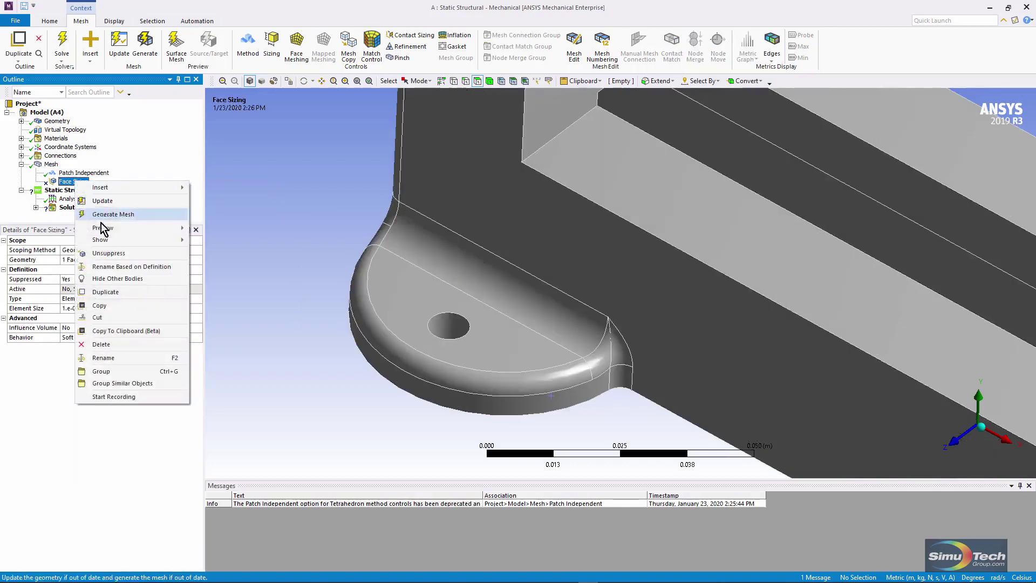
{"action": "left_click", "coordinate": [109, 253]}
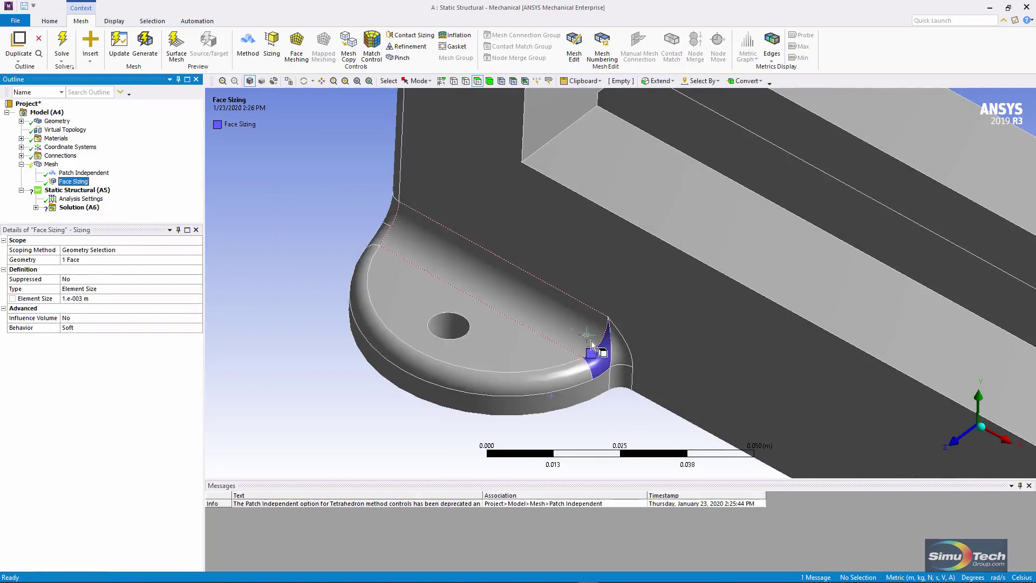
{"action": "right_click_drag", "start_coordinate": [581, 308], "coordinate": [578, 326]}
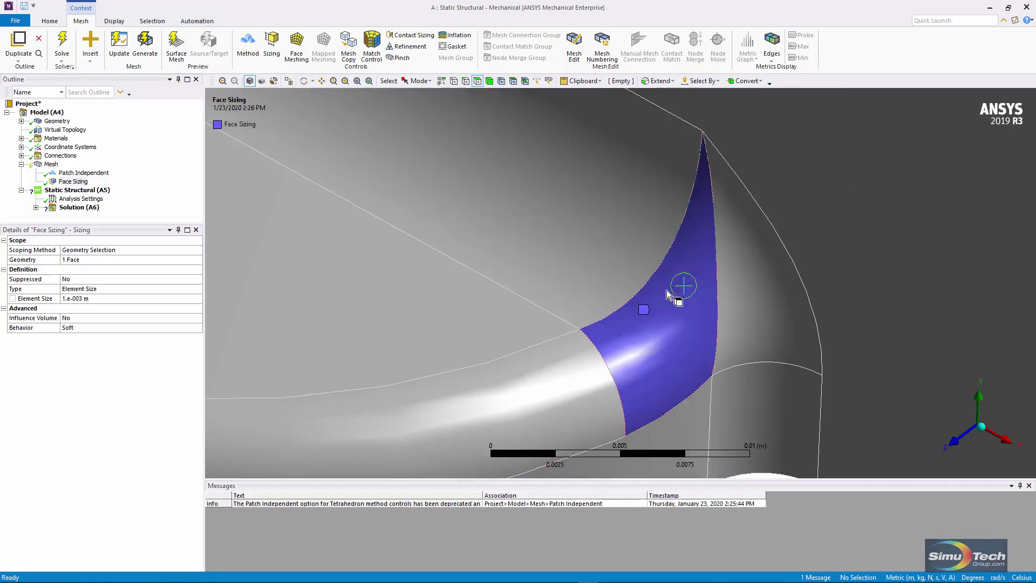
{"action": "scroll", "coordinate": [670, 299], "scroll_direction": "down", "scroll_amount": 5}
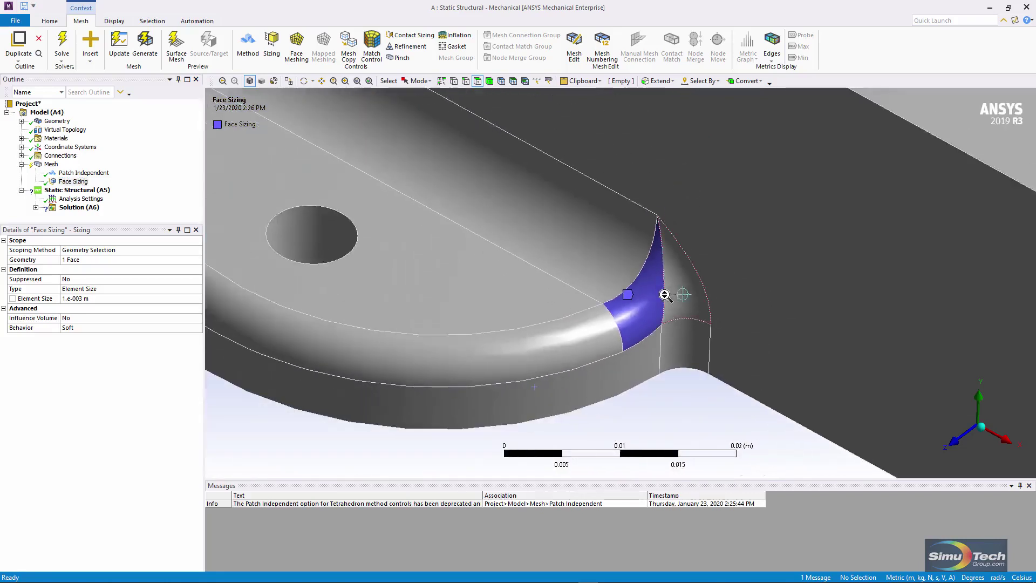
{"action": "left_click", "coordinate": [51, 164]}
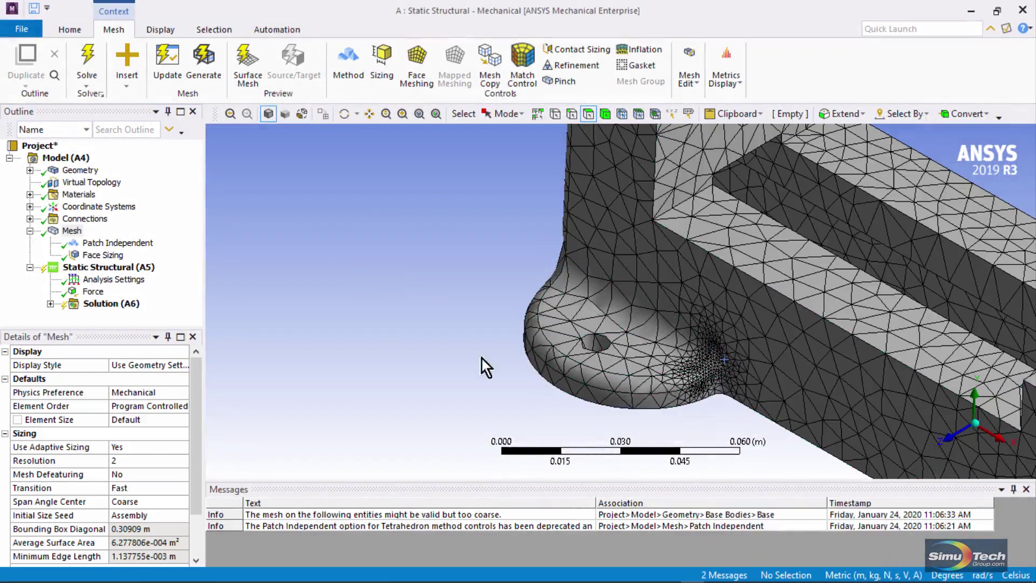
Zoom in on the refined elements at the corner fillet face, then suppress the 1.e-003 m Face Sizing.
{"action": "left_click", "coordinate": [103, 255]}
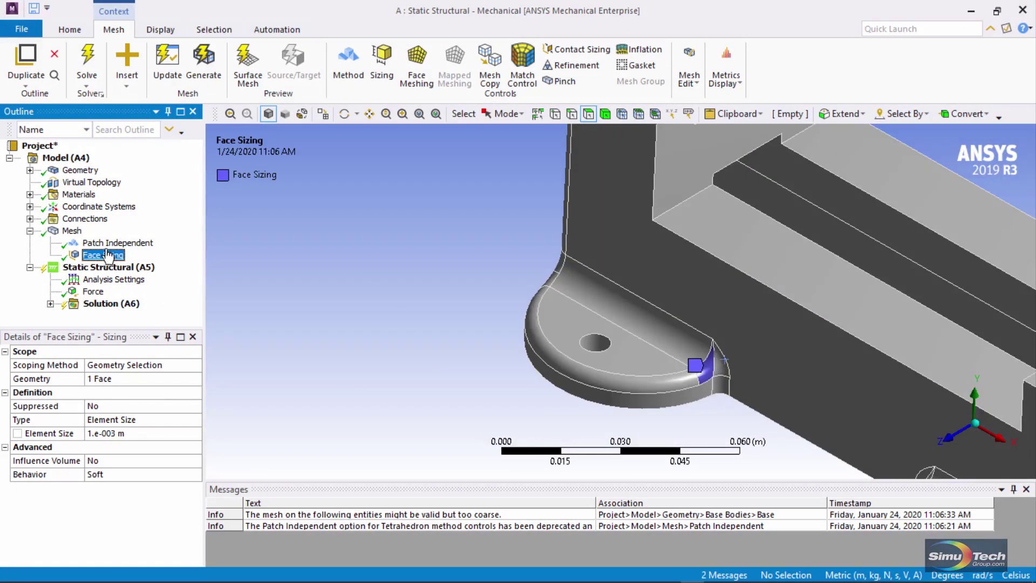
{"action": "left_click", "coordinate": [72, 231]}
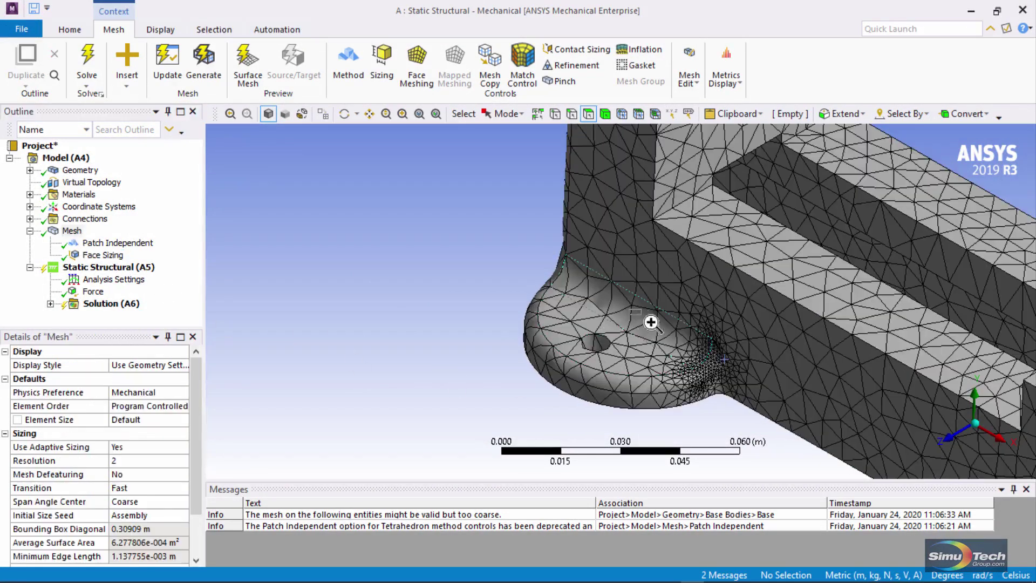
{"action": "scroll", "coordinate": [759, 393], "scroll_direction": "up", "scroll_amount": 5}
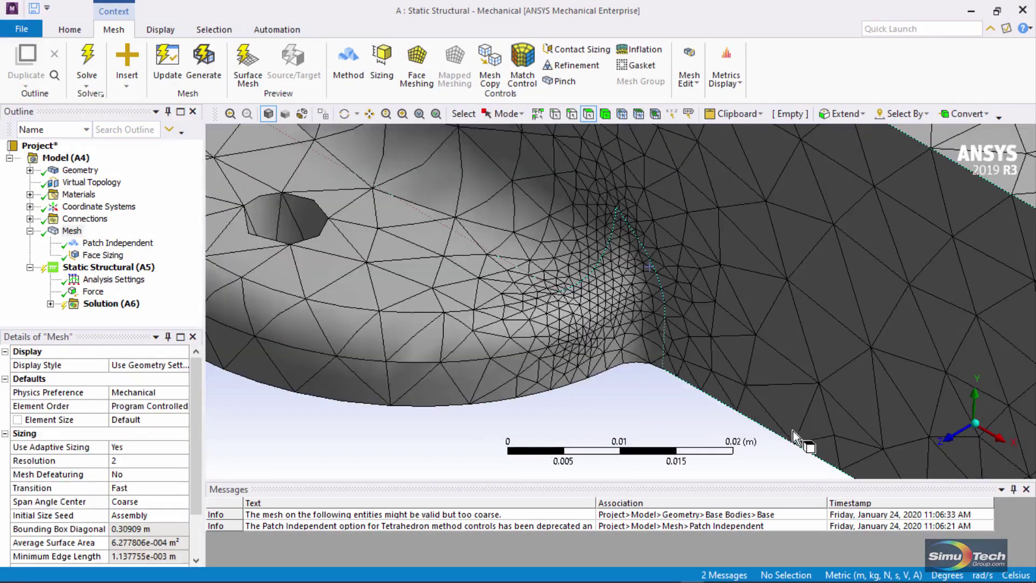
{"action": "left_click", "coordinate": [618, 310]}
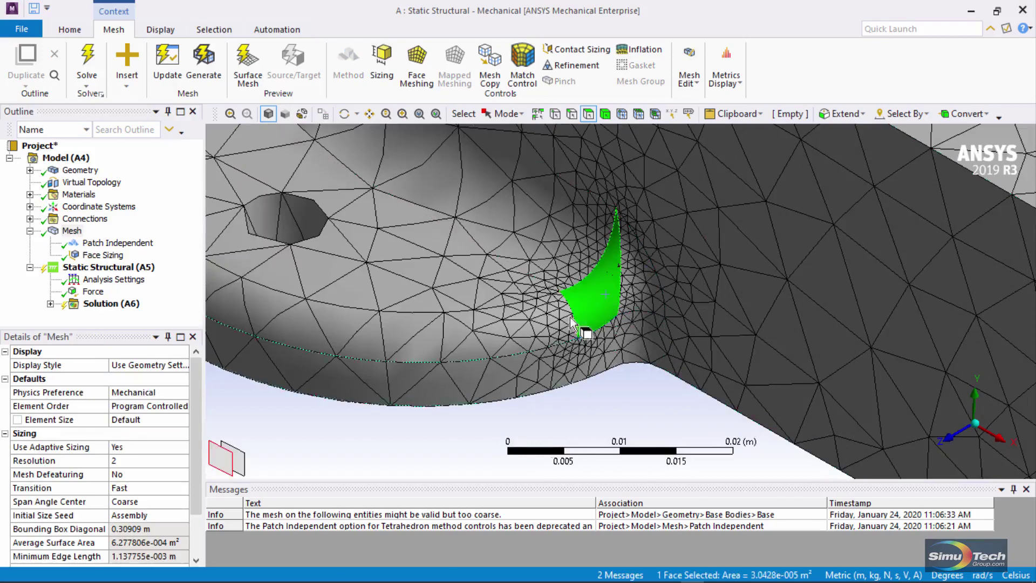
{"action": "right_click_drag", "start_coordinate": [515, 200], "coordinate": [685, 365]}
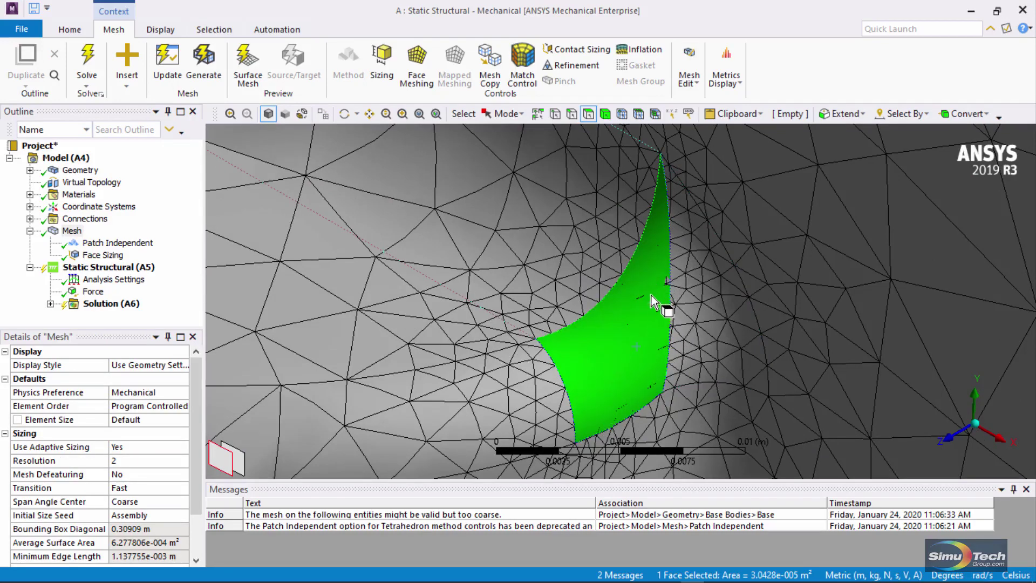
{"action": "scroll", "coordinate": [652, 298], "scroll_direction": "down", "scroll_amount": 5}
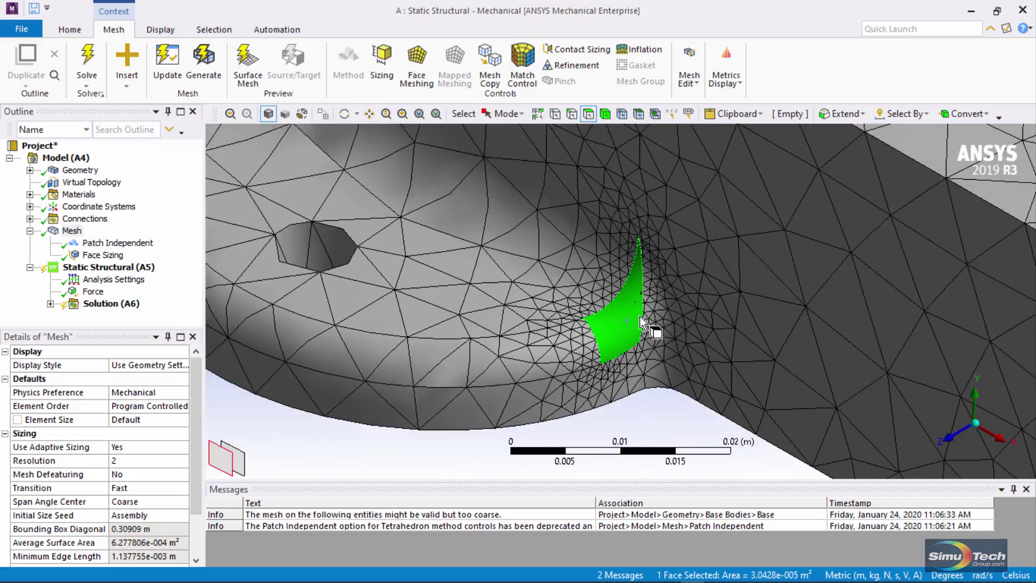
{"action": "left_click", "coordinate": [116, 256]}
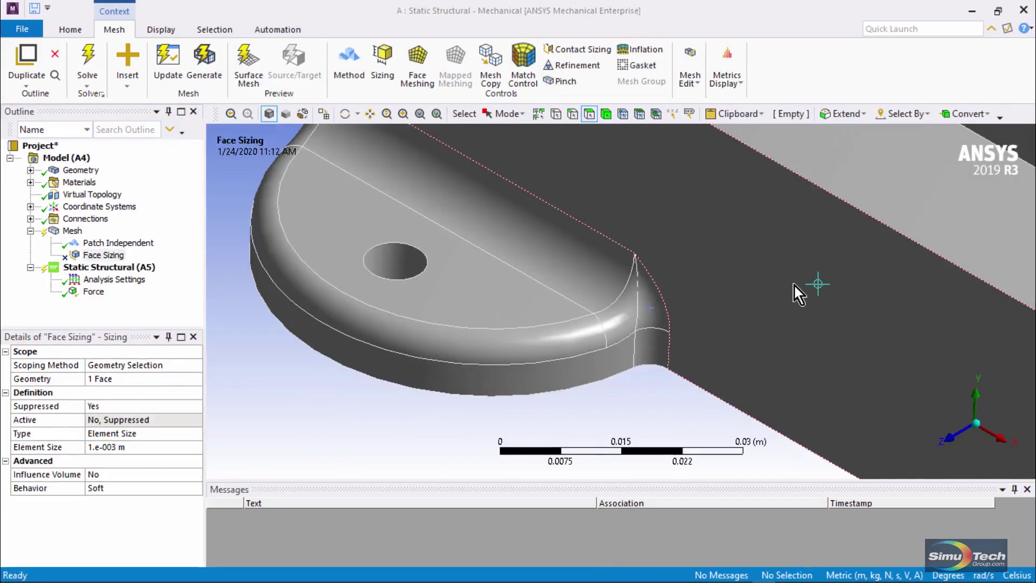
Display the Force load: X component 1.e-010 N on two corner faces.
{"action": "left_click", "coordinate": [103, 255]}
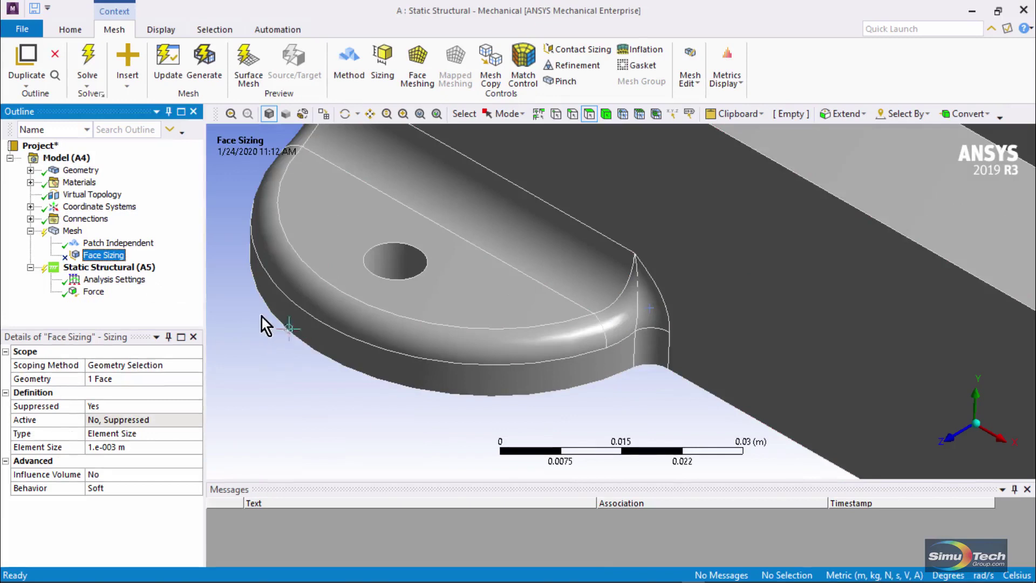
{"action": "left_click", "coordinate": [93, 293]}
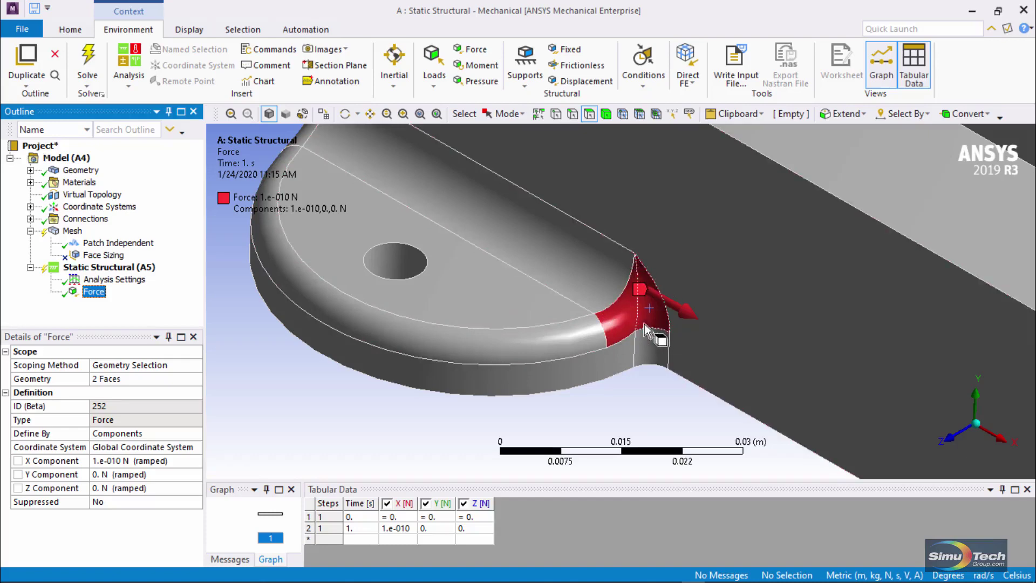
Regenerate the mesh without the face sizing control.
{"action": "left_click", "coordinate": [130, 244]}
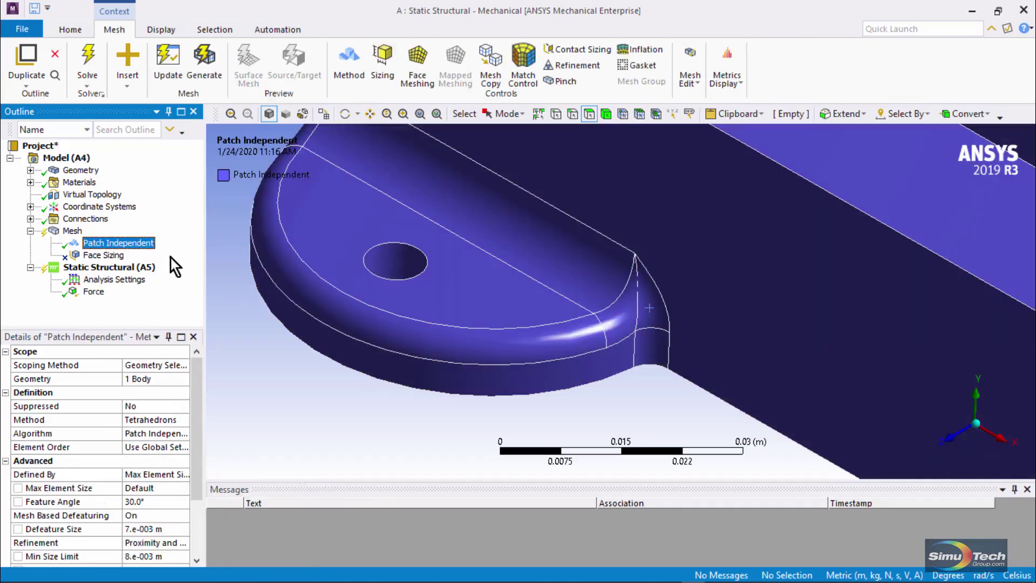
{"action": "left_click", "coordinate": [73, 231]}
{"action": "right_click", "coordinate": [76, 232]}
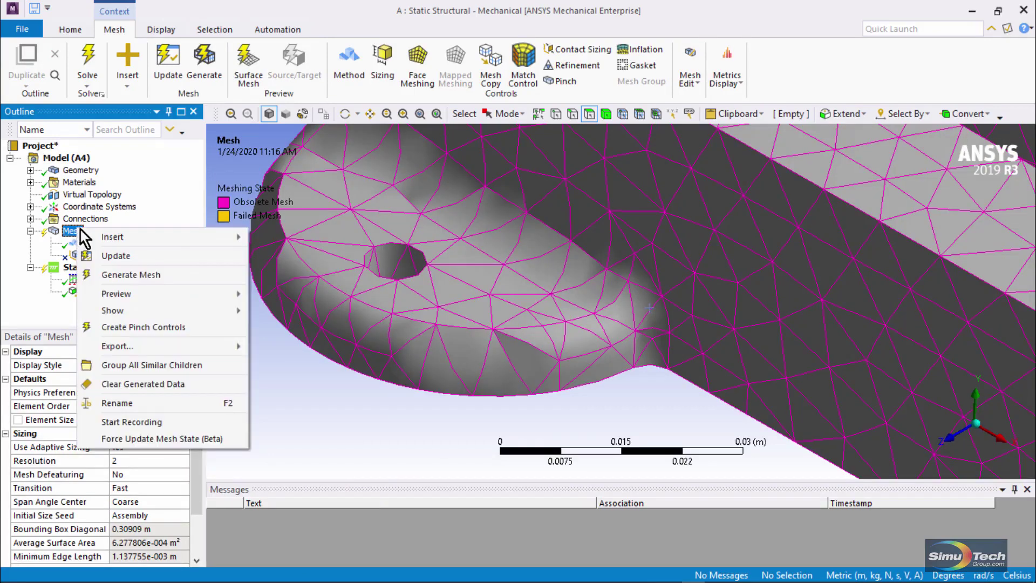
{"action": "left_click", "coordinate": [120, 274]}
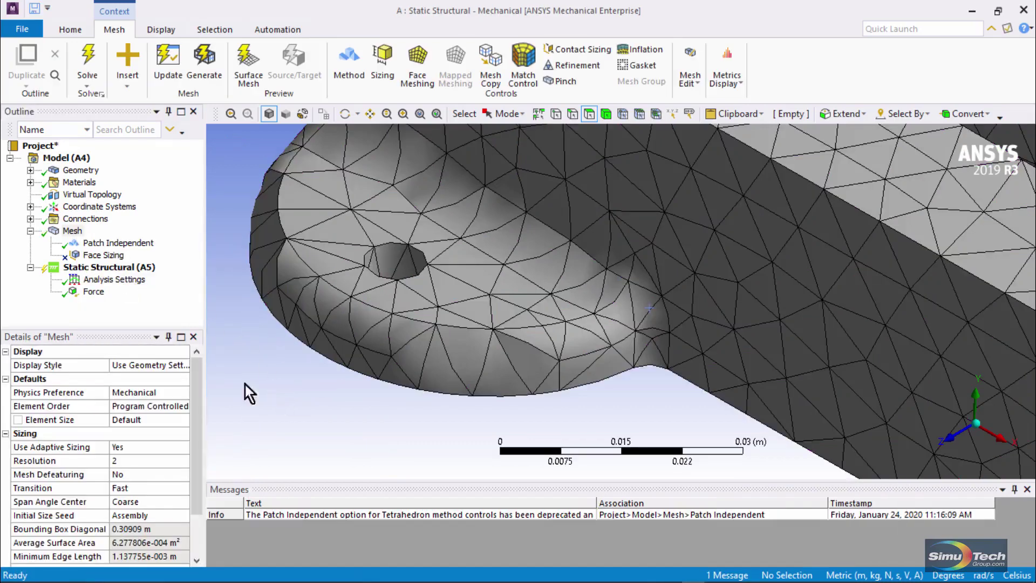
Select the two corner faces carrying the force and compare them against the coarser mesh.
{"action": "left_click", "coordinate": [72, 231]}
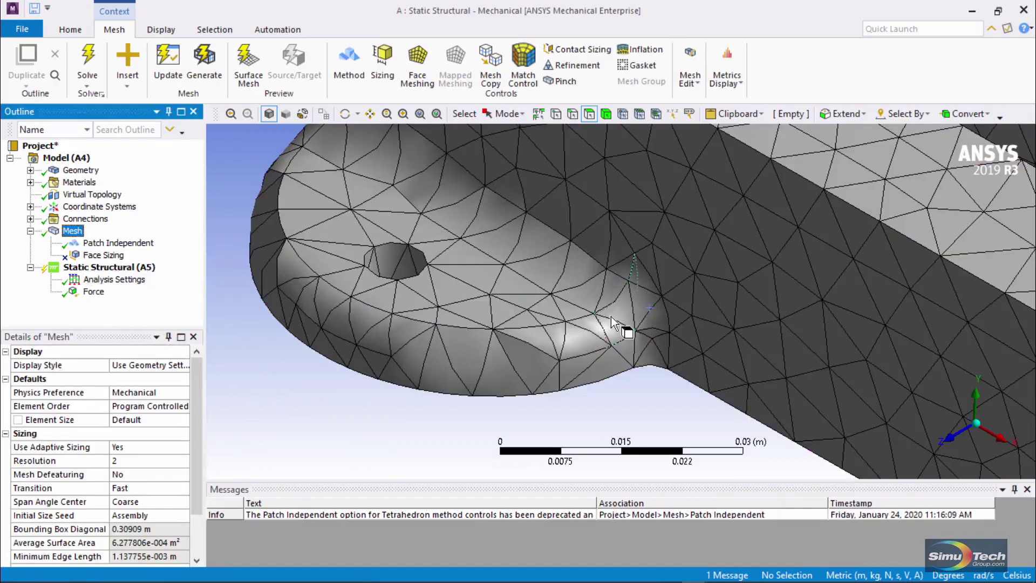
{"action": "left_click", "coordinate": [611, 316]}
{"action": "left_click", "coordinate": [648, 309], "text": "ctrl"}
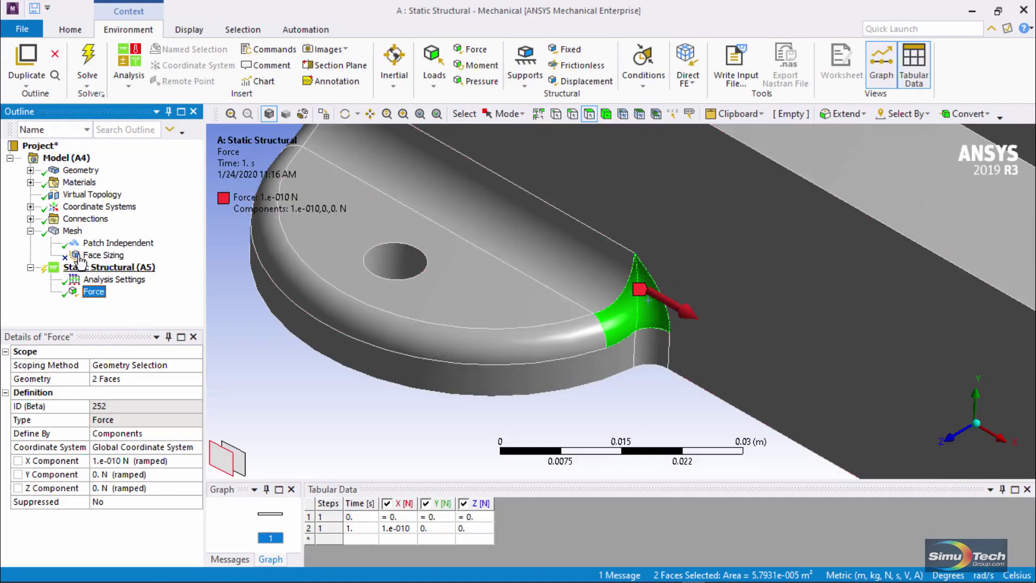
{"action": "left_click", "coordinate": [73, 231]}
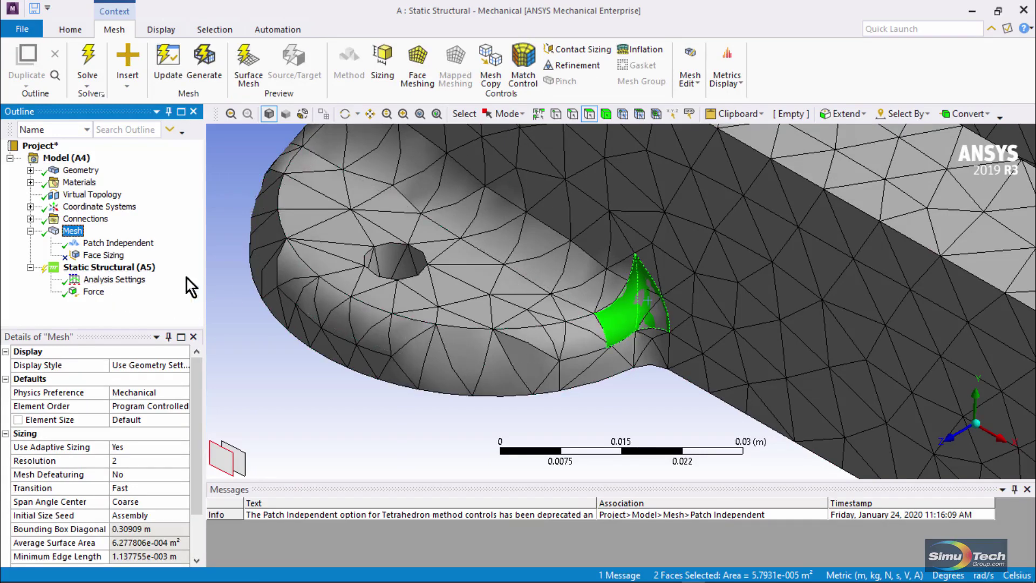
{"action": "left_click", "coordinate": [127, 244]}
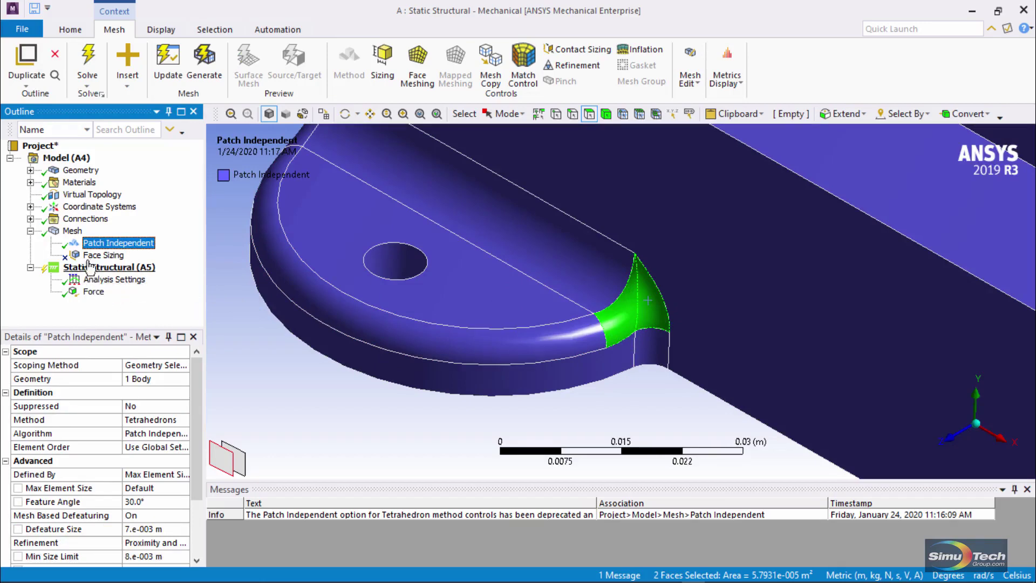
Change the global mesh Initial Size Seed from Assembly to Part.
{"action": "left_click", "coordinate": [72, 231]}
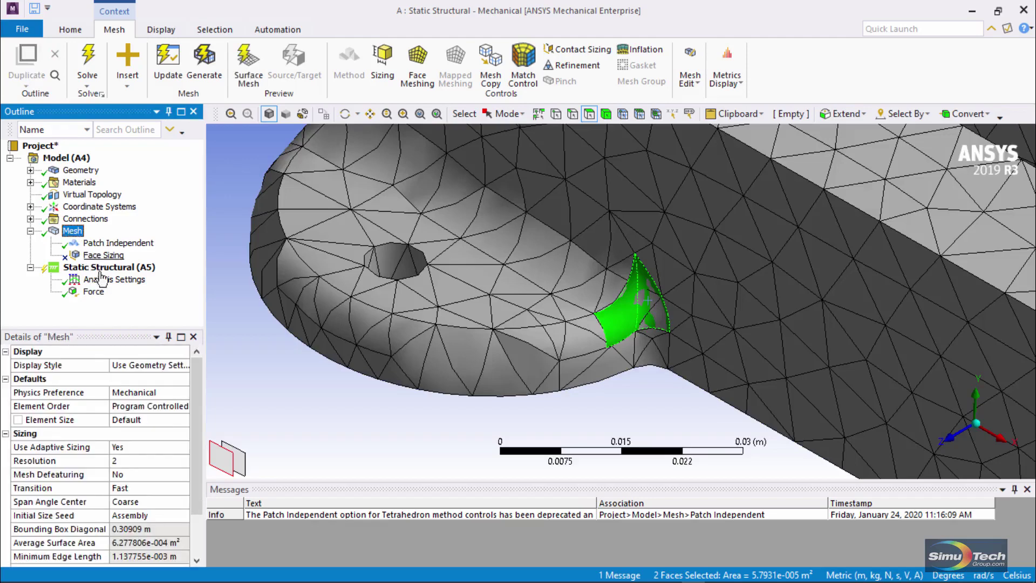
{"action": "left_click_drag", "start_coordinate": [106, 328], "coordinate": [105, 253]}
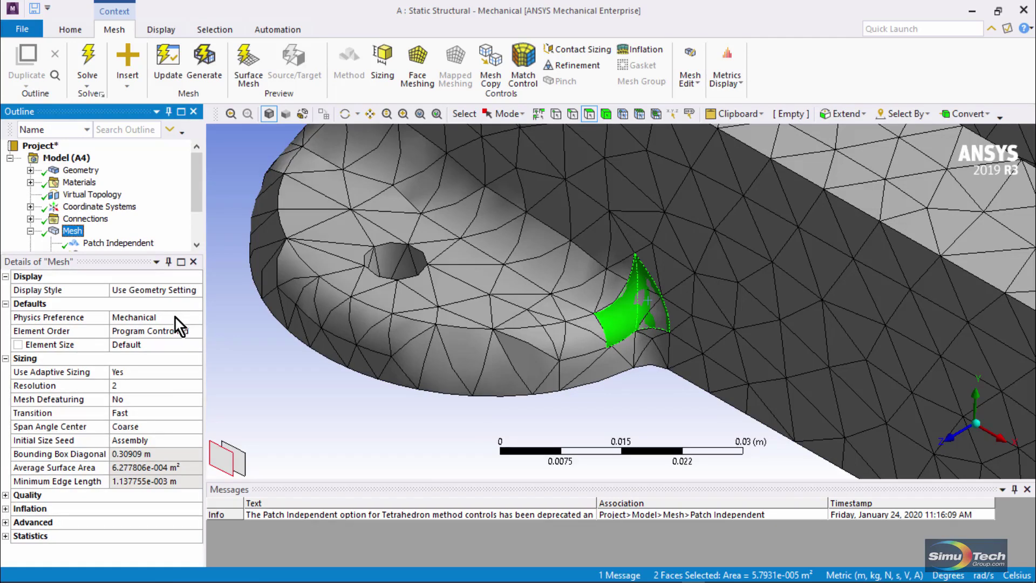
{"action": "left_click", "coordinate": [41, 441]}
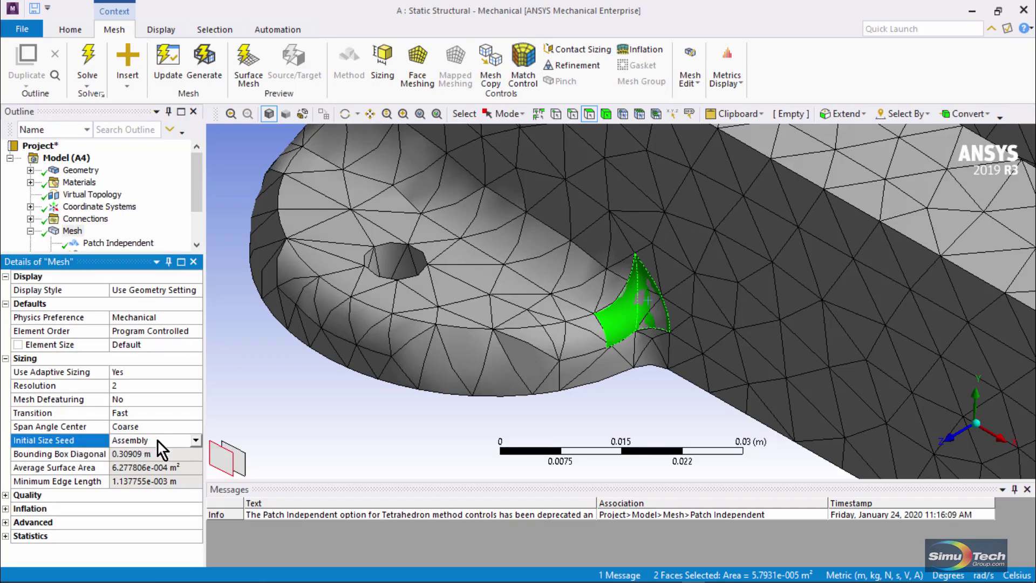
{"action": "left_click", "coordinate": [196, 442]}
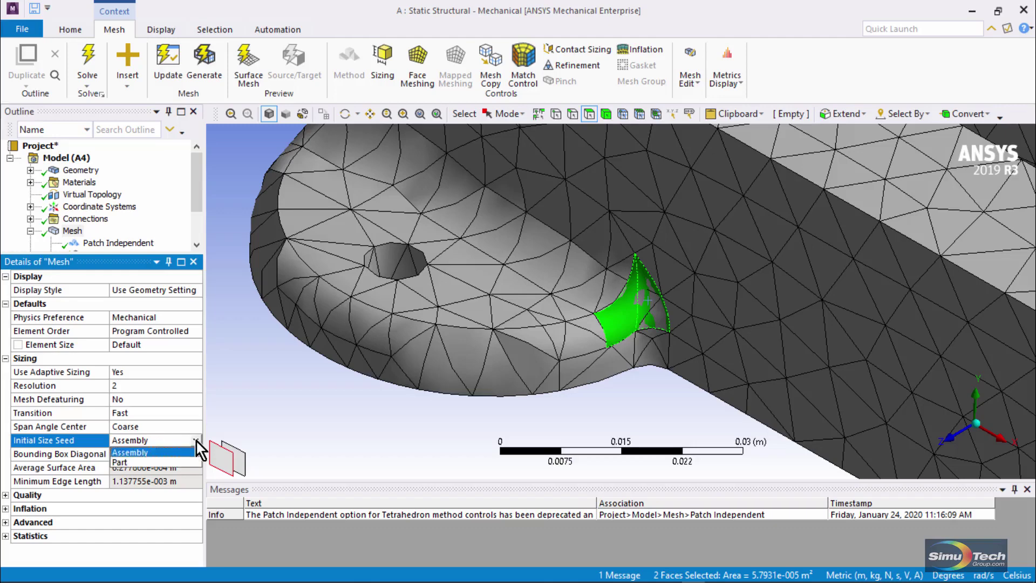
{"action": "left_click", "coordinate": [157, 454]}
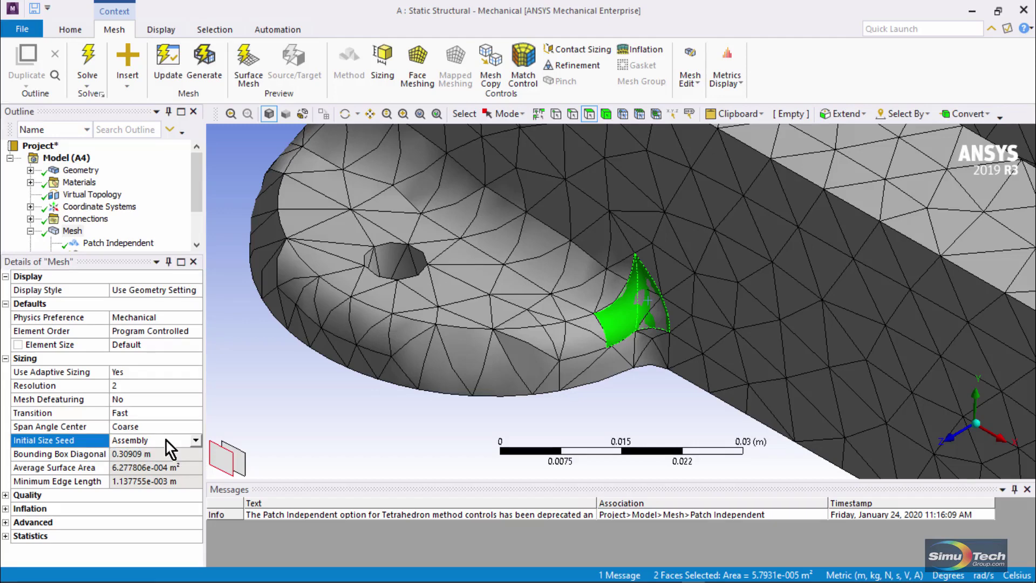
{"action": "left_click", "coordinate": [195, 441]}
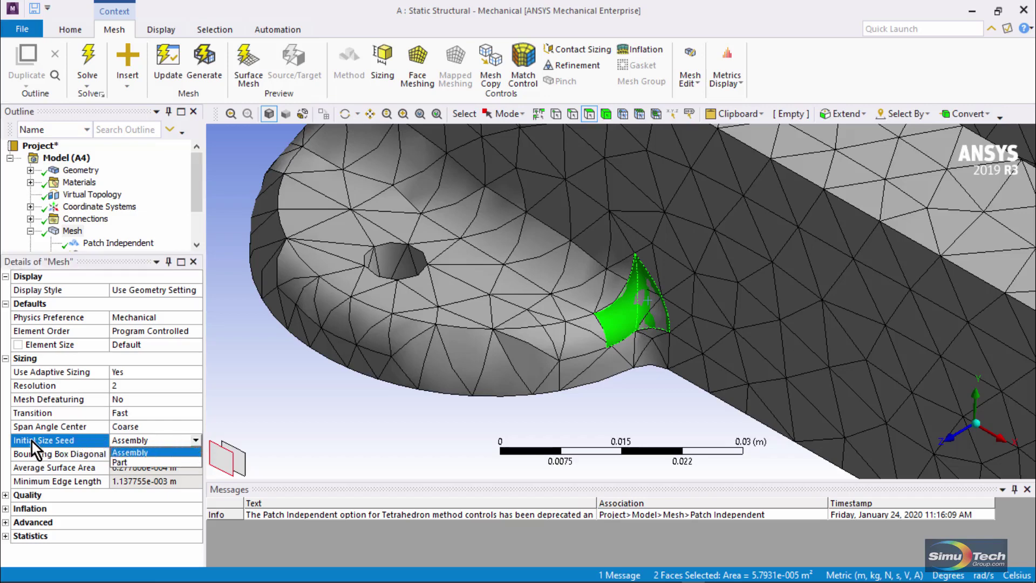
{"action": "left_click", "coordinate": [128, 462]}
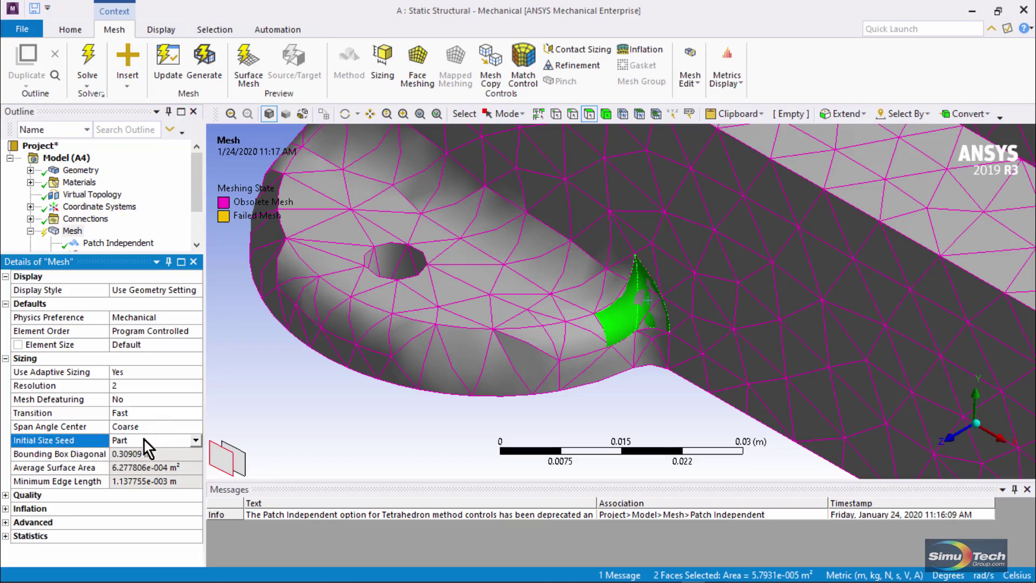
{"action": "left_click_drag", "start_coordinate": [200, 190], "coordinate": [199, 239]}
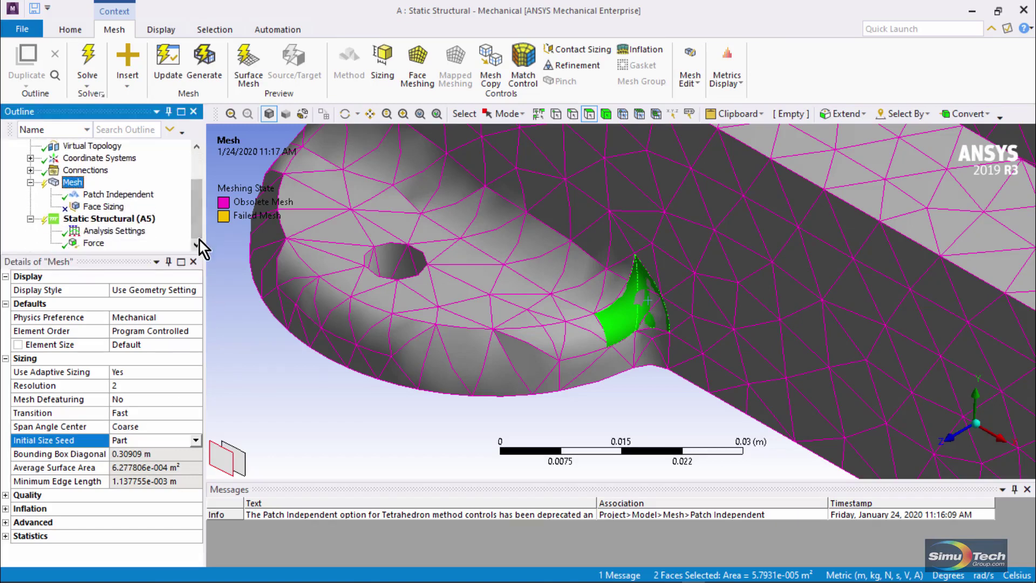